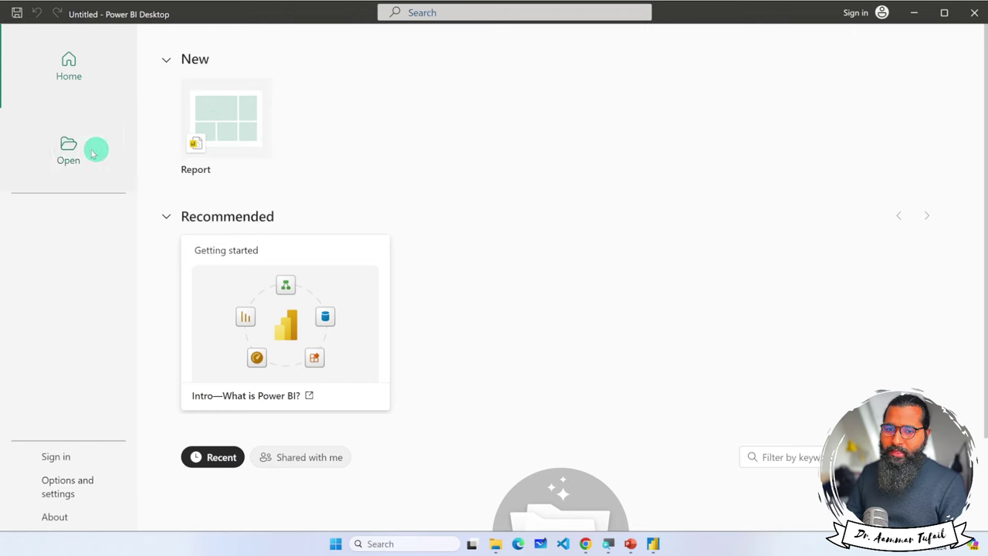
Check the Recent and OneDrive sources for opening existing reports, and return to the start page
{"action": "left_click", "coordinate": [66, 149]}
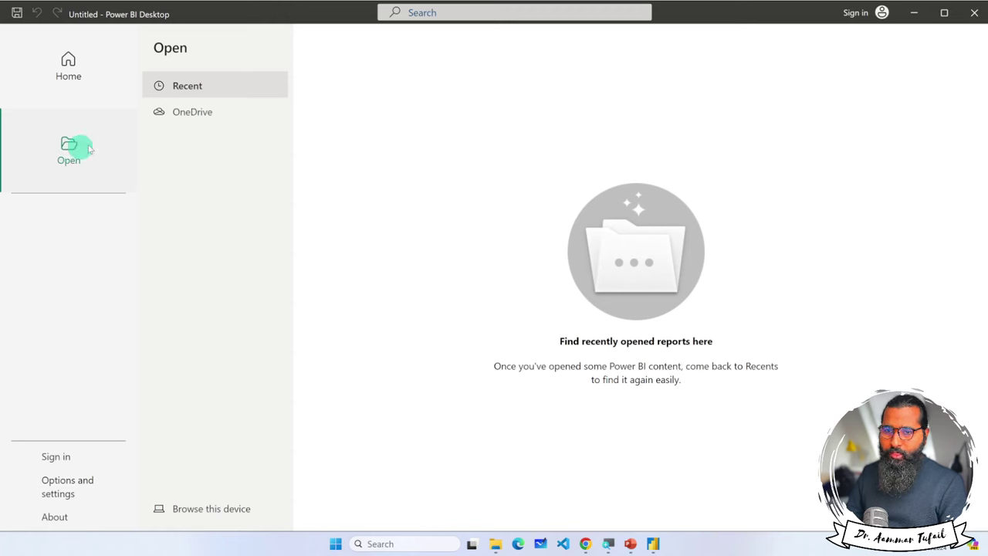
{"action": "left_click", "coordinate": [192, 112]}
{"action": "left_click", "coordinate": [187, 86]}
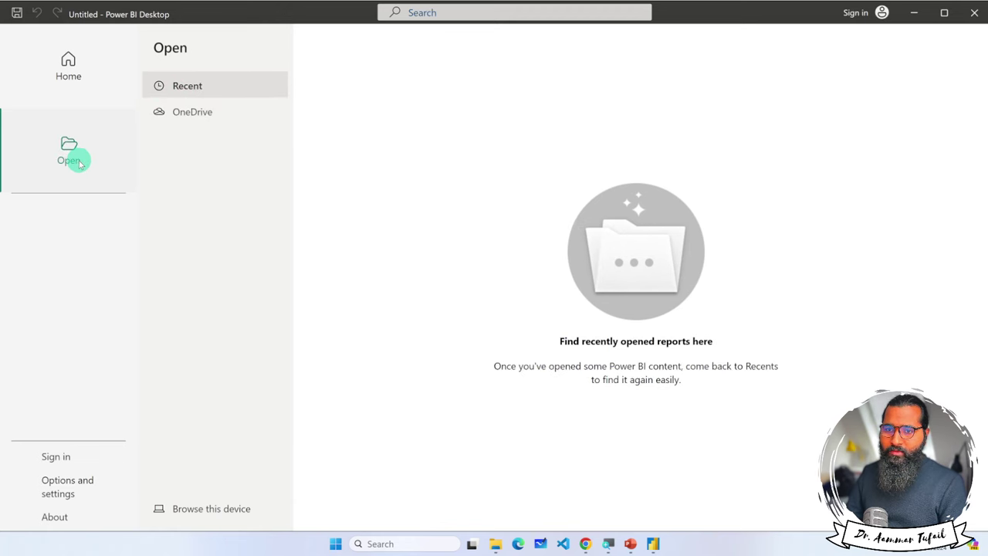
{"action": "left_click", "coordinate": [73, 65]}
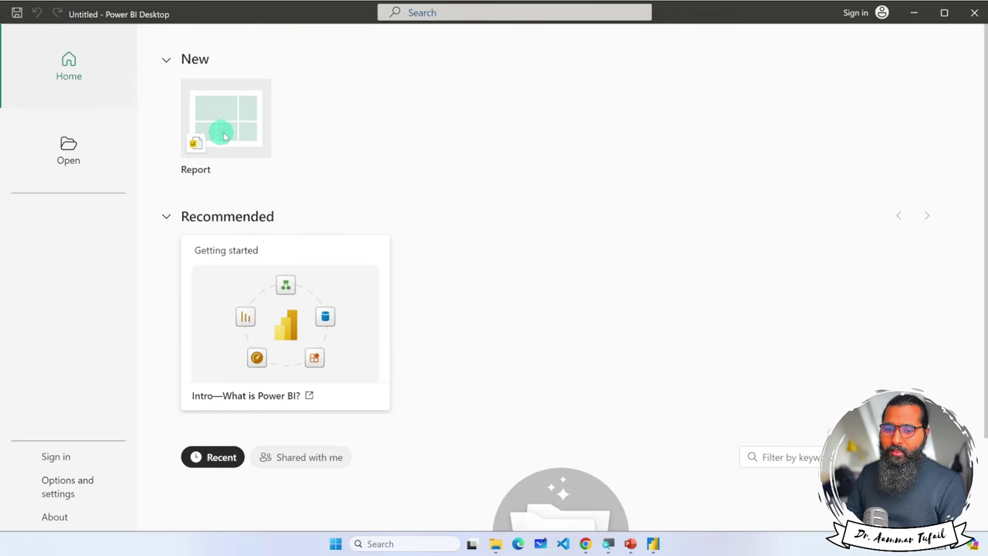
Look at the options and settings page, examine the version line in the About information, and close it
{"action": "left_click", "coordinate": [77, 494]}
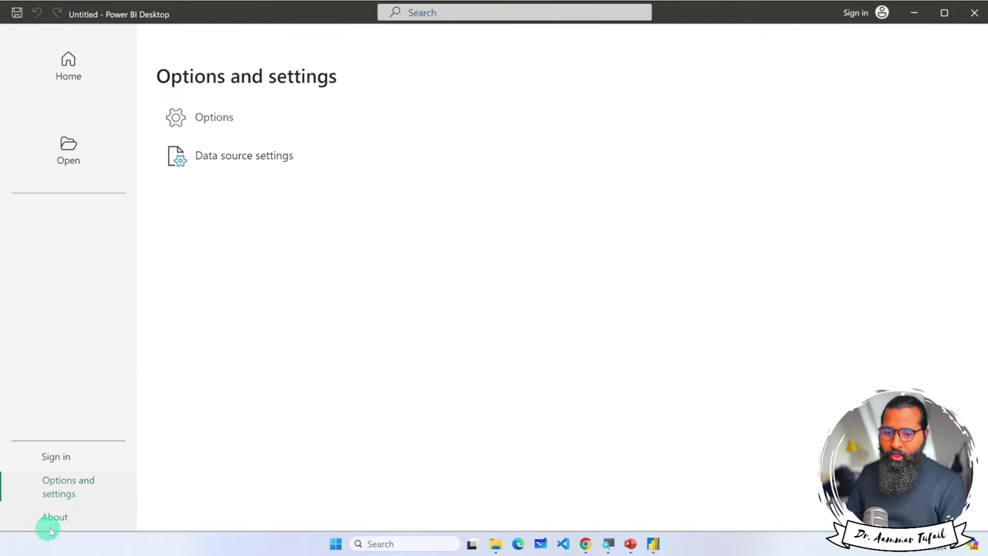
{"action": "key", "text": "Escape"}
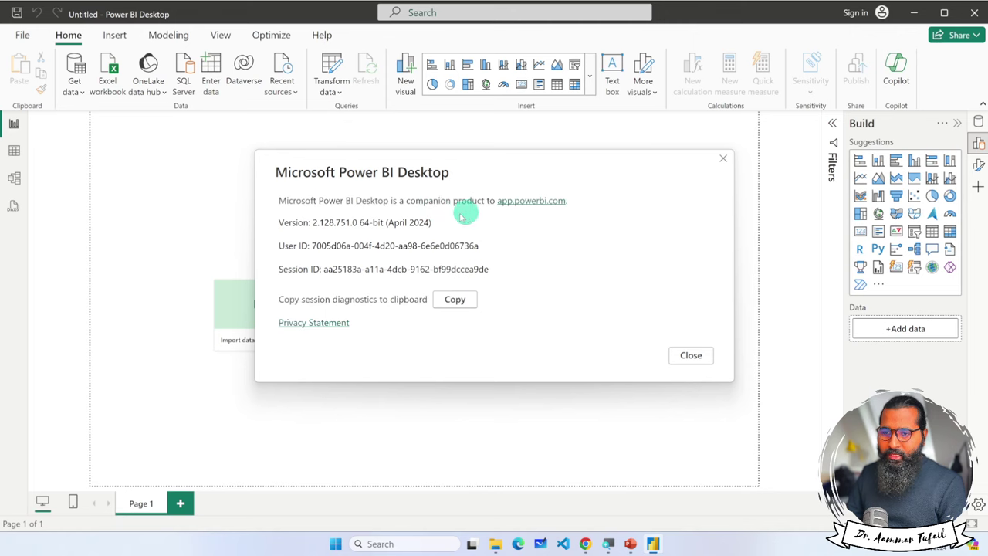
{"action": "left_click_drag", "start_coordinate": [310, 223], "coordinate": [339, 224]}
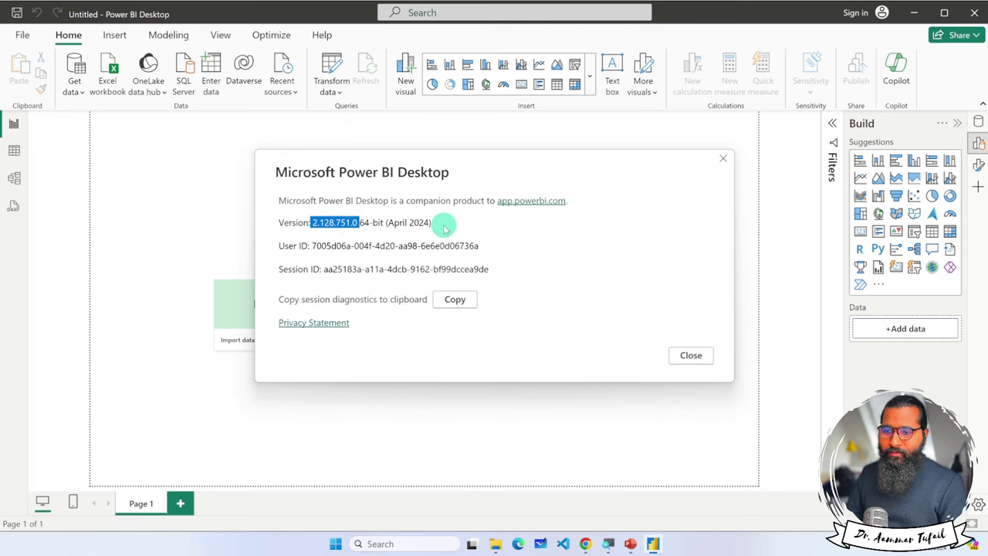
{"action": "left_click_drag", "start_coordinate": [445, 223], "coordinate": [283, 223]}
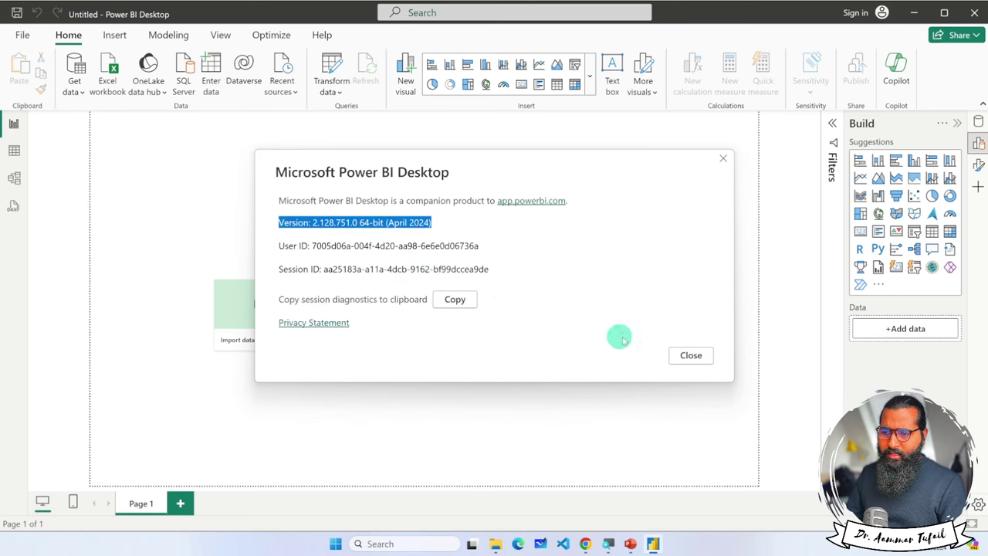
{"action": "left_click", "coordinate": [691, 358]}
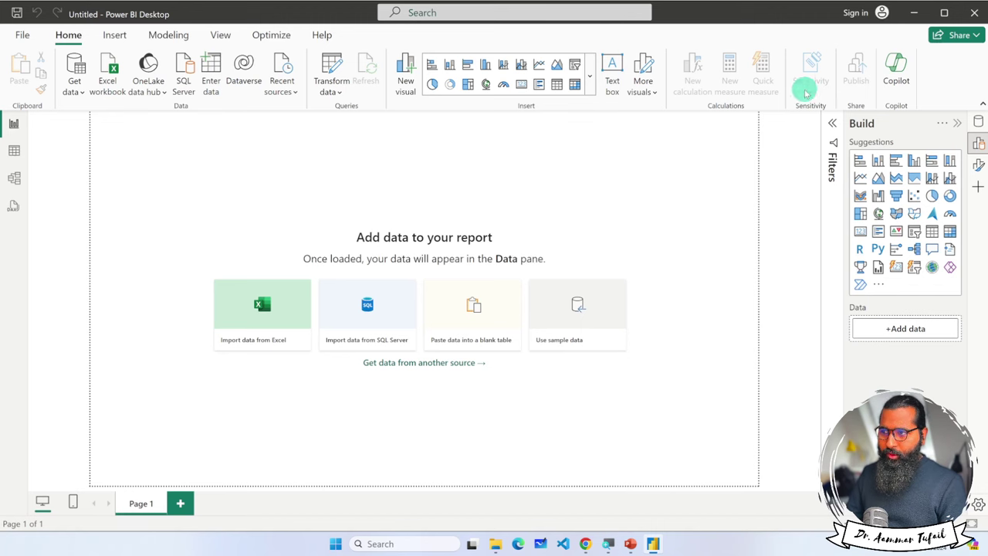
Close and relaunch Power BI Desktop, and create a new blank report
{"action": "left_click", "coordinate": [972, 16]}
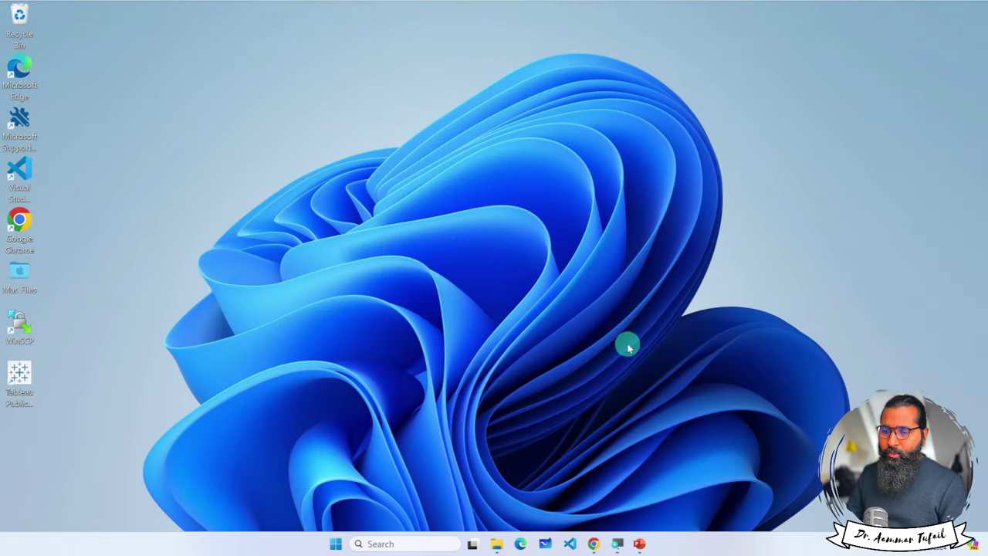
{"action": "left_click", "coordinate": [409, 544]}
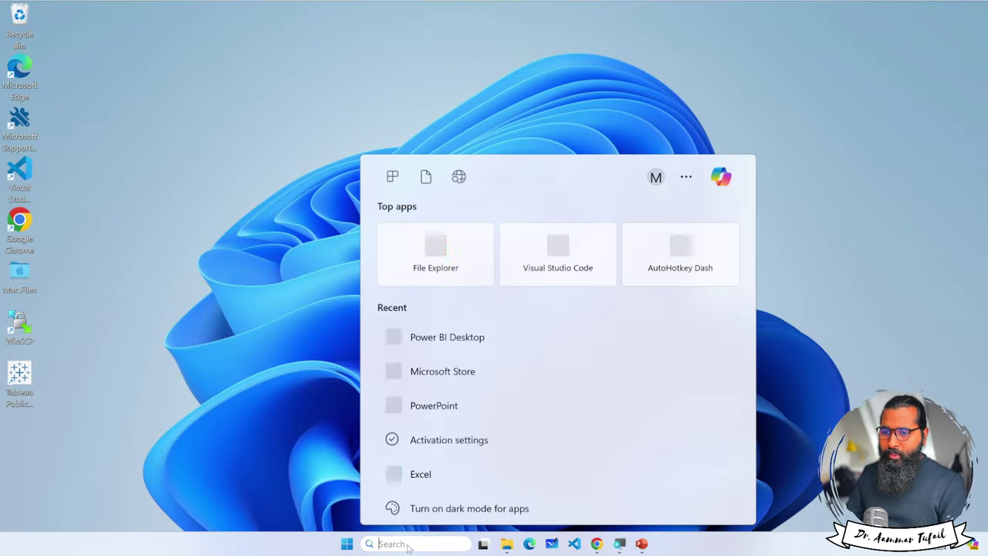
{"action": "left_click", "coordinate": [482, 338]}
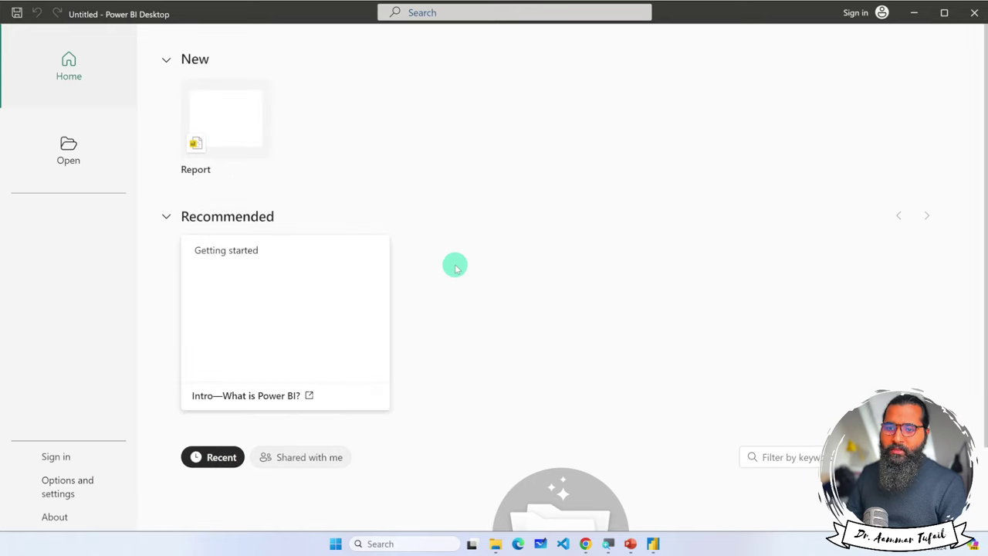
{"action": "left_click", "coordinate": [210, 127]}
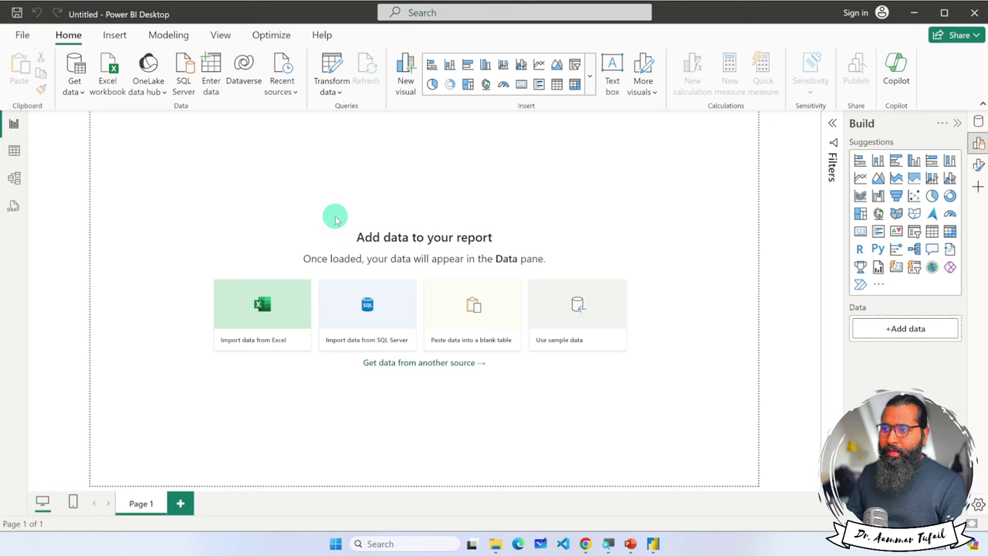
Collapse the Build pane and try the compact ribbon layout, ending with the ribbon fully expanded
{"action": "left_click", "coordinate": [957, 123]}
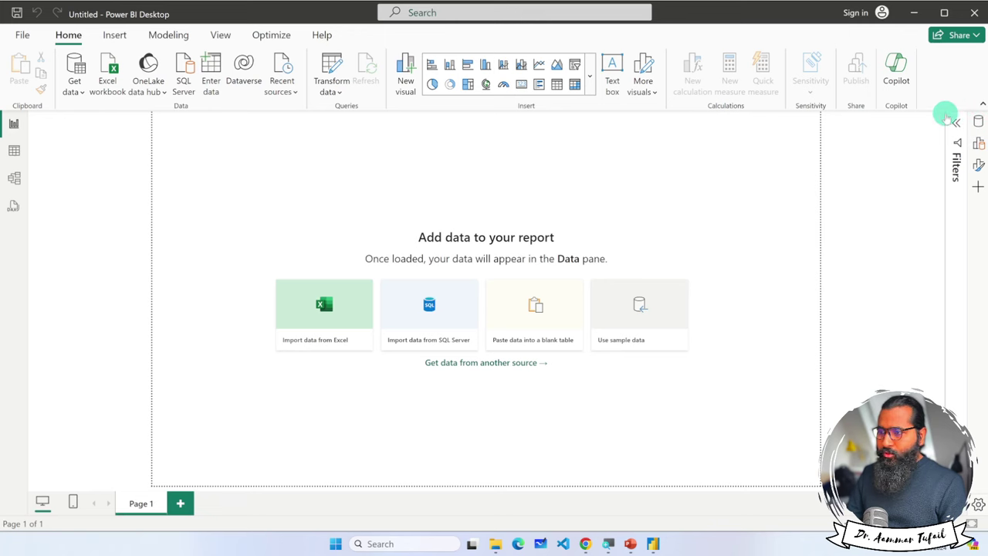
{"action": "left_click", "coordinate": [982, 104]}
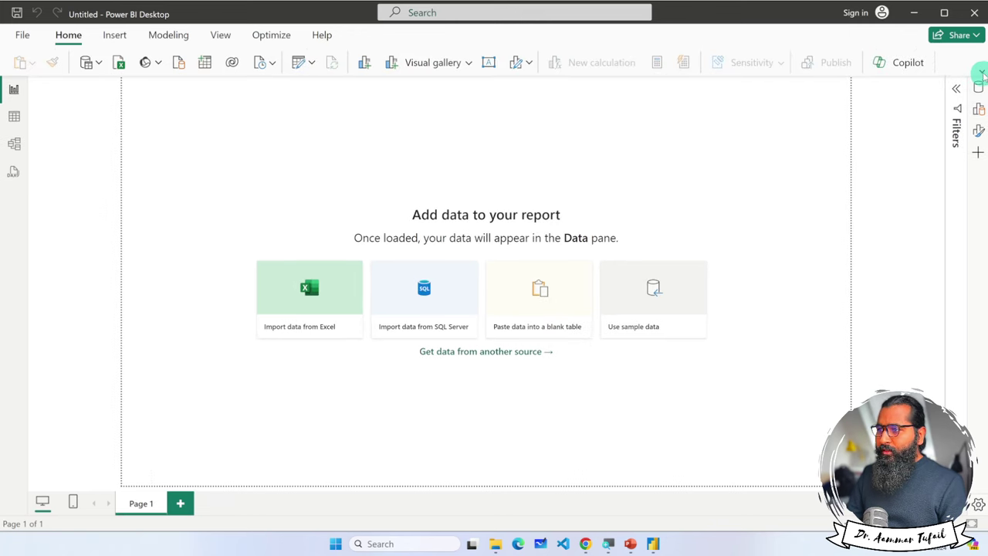
{"action": "left_click", "coordinate": [982, 72]}
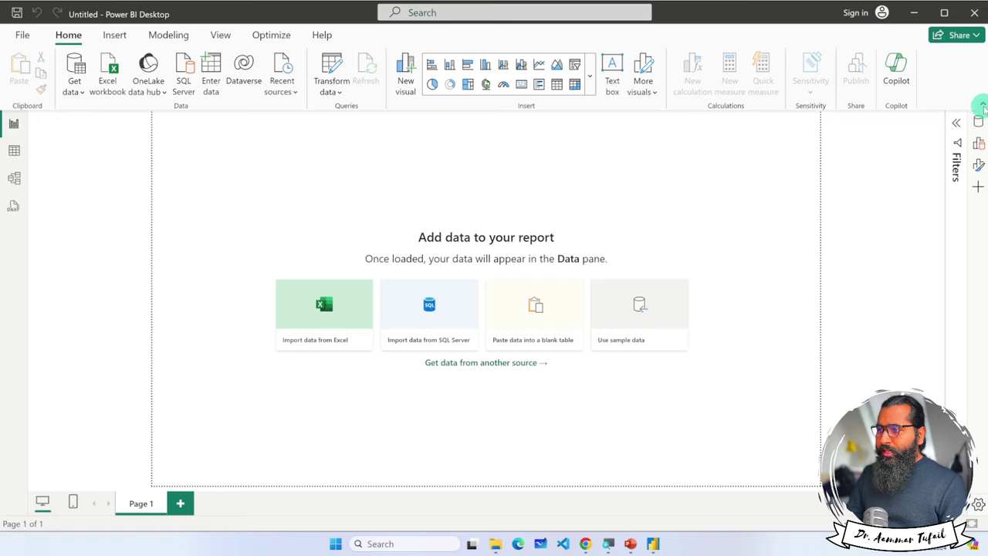
{"action": "left_click", "coordinate": [982, 105]}
{"action": "left_click", "coordinate": [982, 71]}
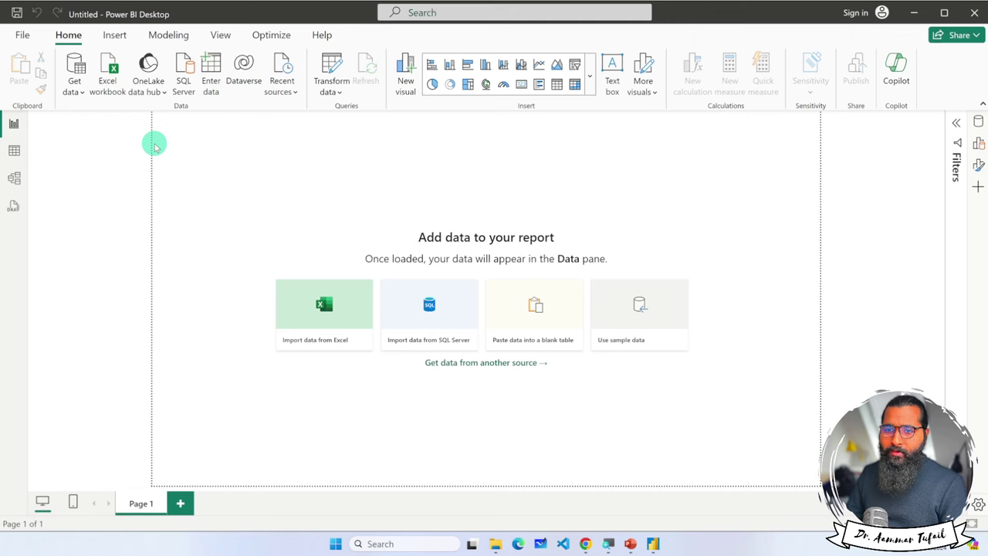
Review the global preview features in the program options and leave them without saving changes
{"action": "left_click", "coordinate": [24, 34]}
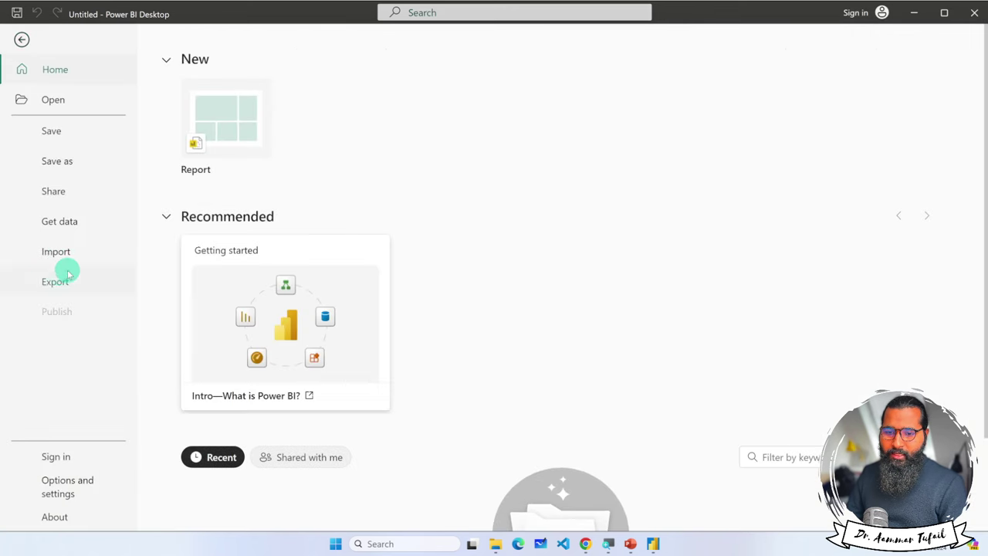
{"action": "left_click", "coordinate": [66, 485]}
{"action": "left_click", "coordinate": [238, 118]}
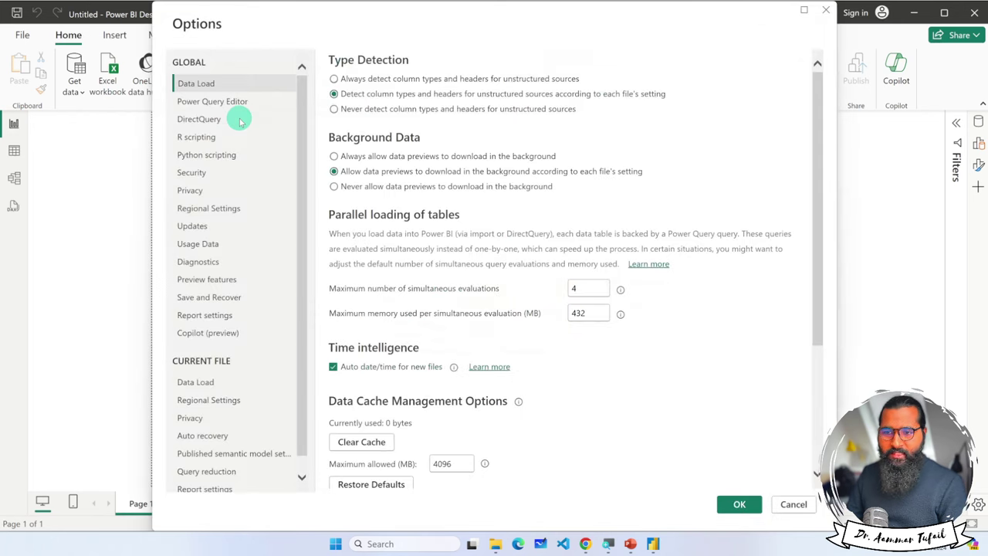
{"action": "left_click", "coordinate": [204, 285]}
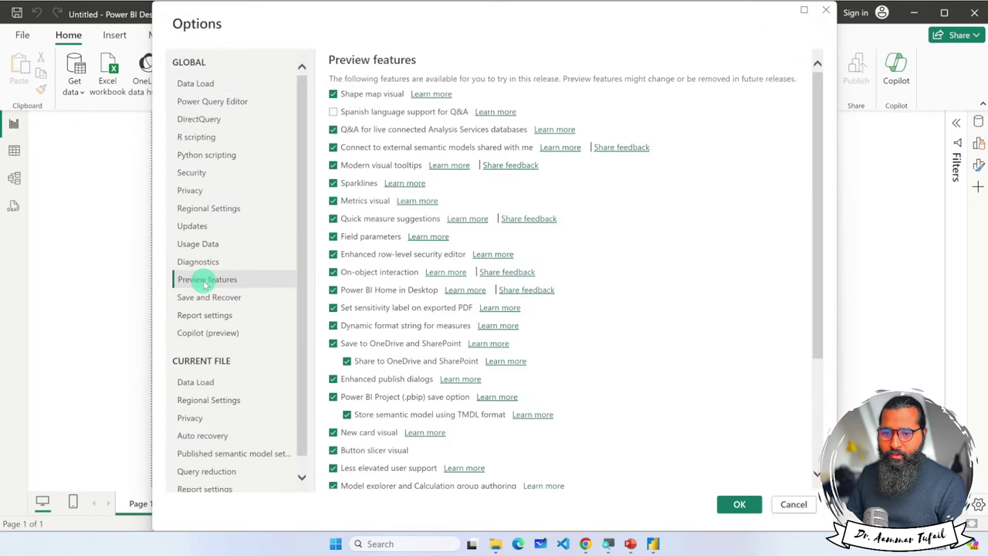
{"action": "left_click", "coordinate": [795, 505]}
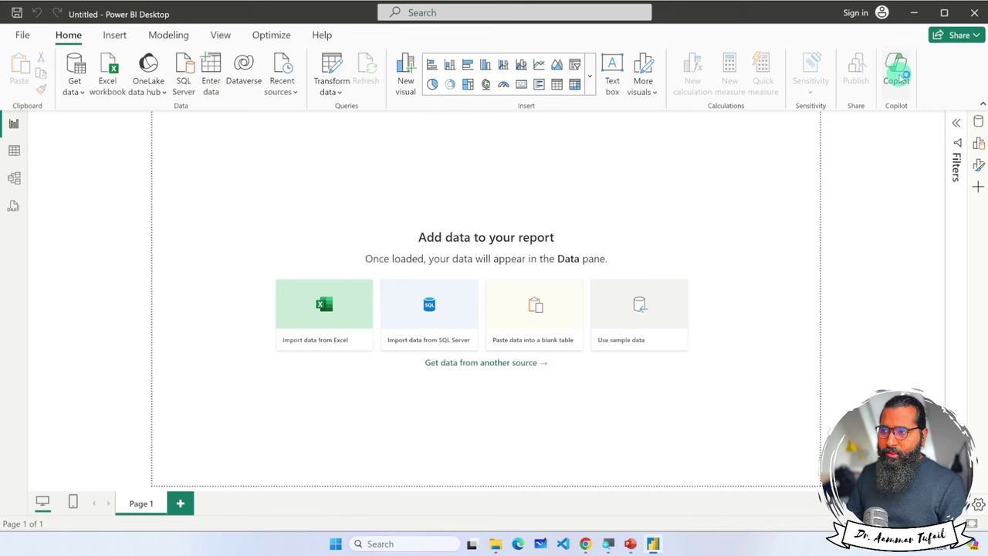
View the Copilot pane without signing in, and collapse it again
{"action": "left_click", "coordinate": [898, 72]}
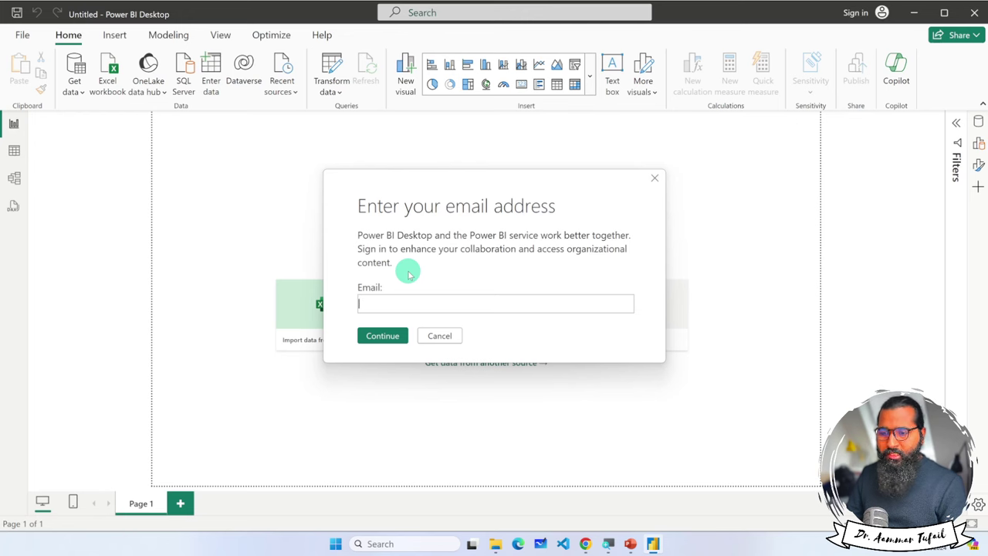
{"action": "left_click", "coordinate": [440, 335]}
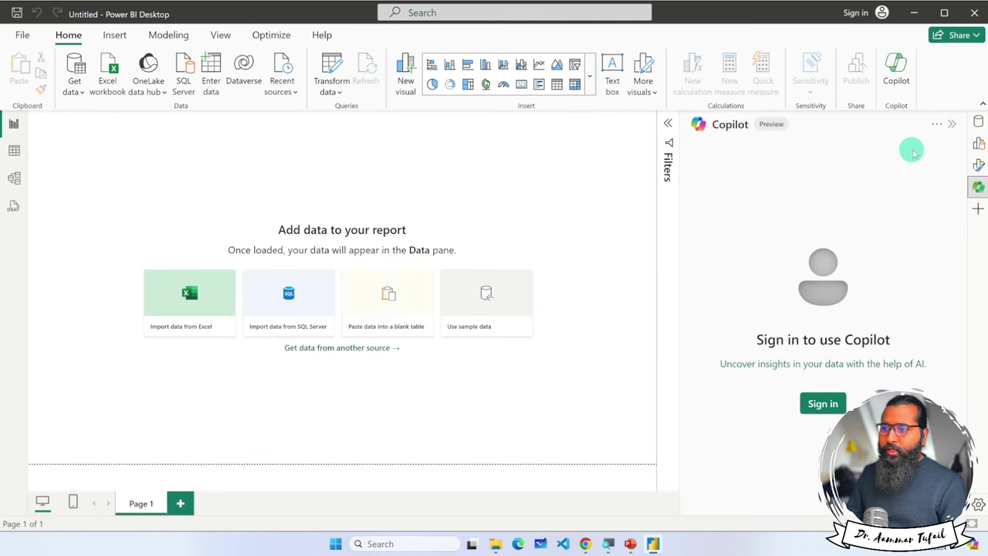
{"action": "left_click", "coordinate": [952, 123]}
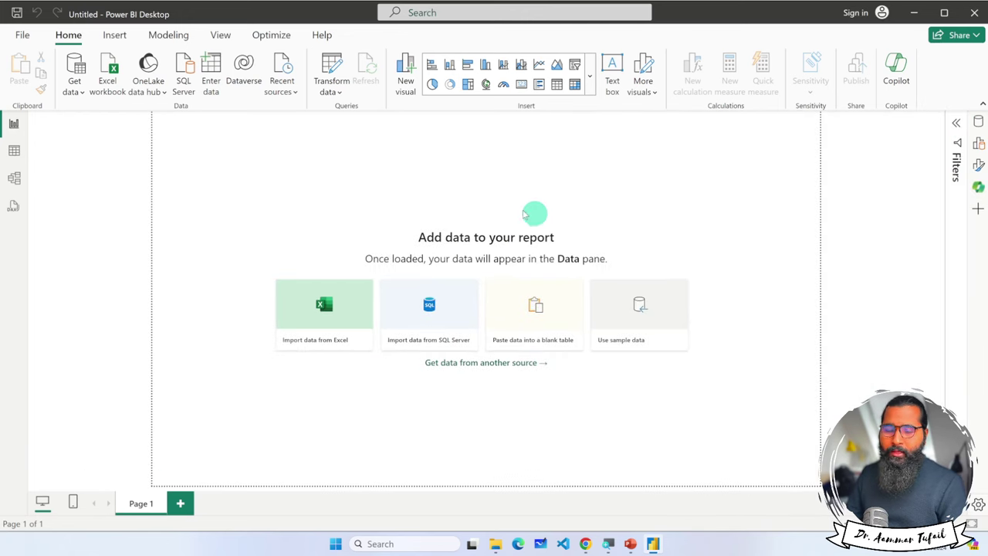
Look over the file-level commands such as Save, Get data, Import and Export, and return to the report canvas
{"action": "left_click", "coordinate": [23, 35]}
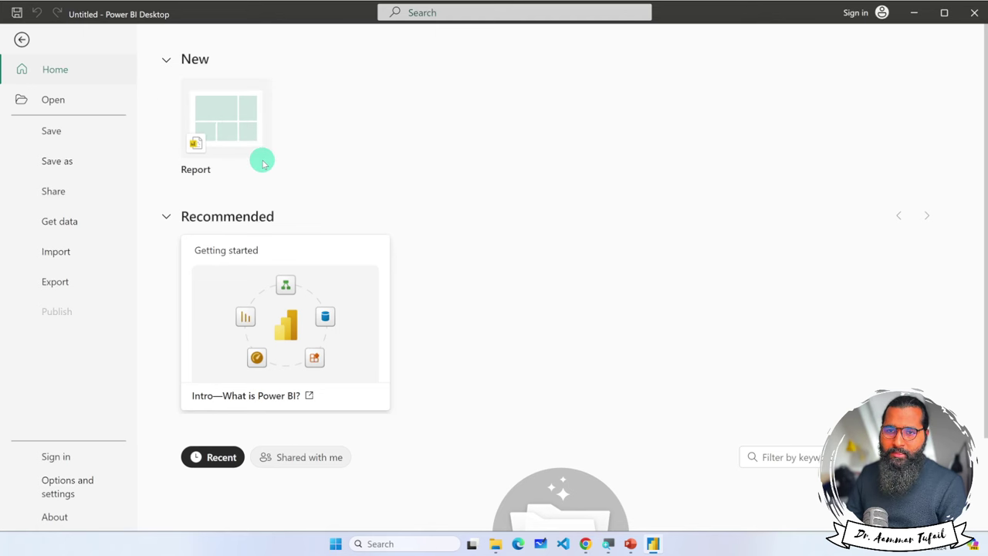
{"action": "left_click", "coordinate": [21, 39]}
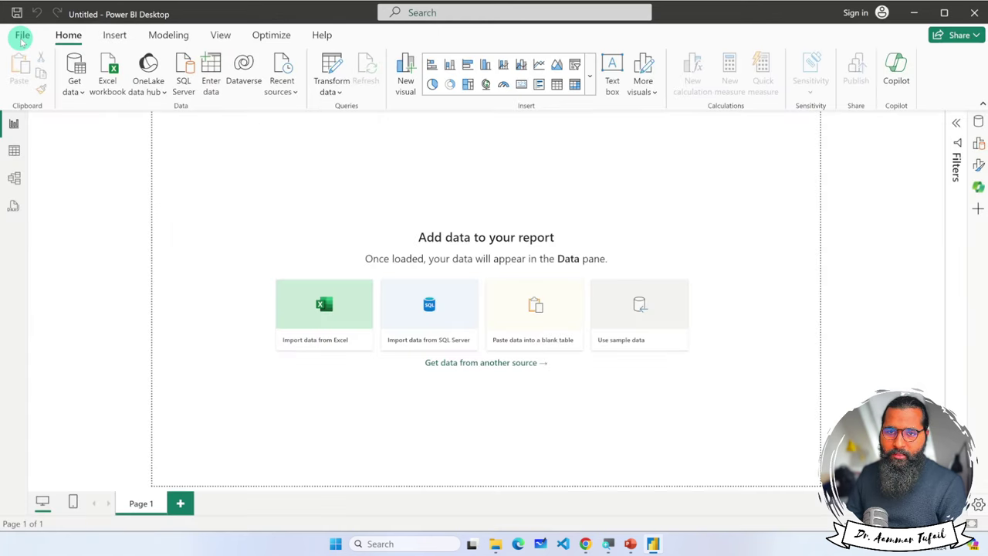
{"action": "left_click", "coordinate": [22, 39]}
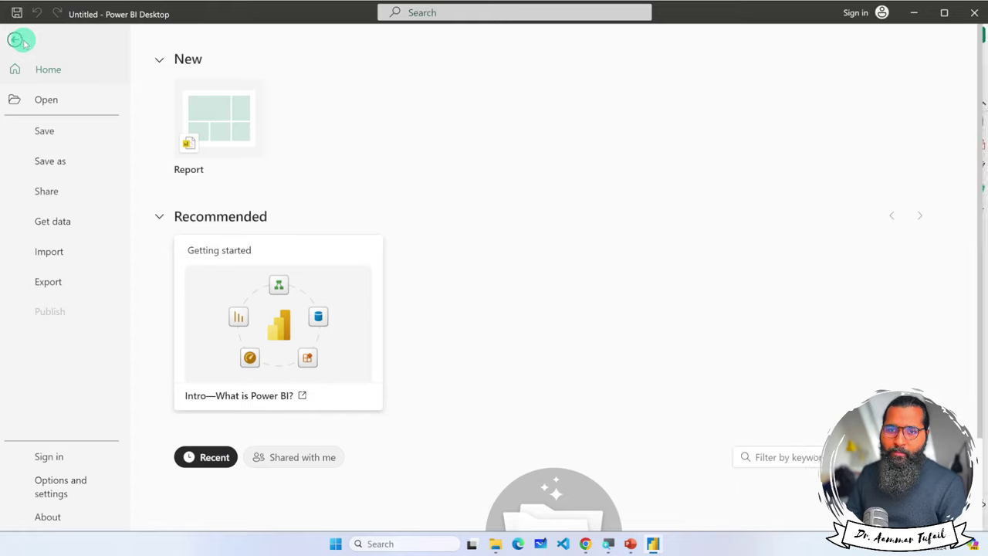
{"action": "left_click", "coordinate": [23, 40]}
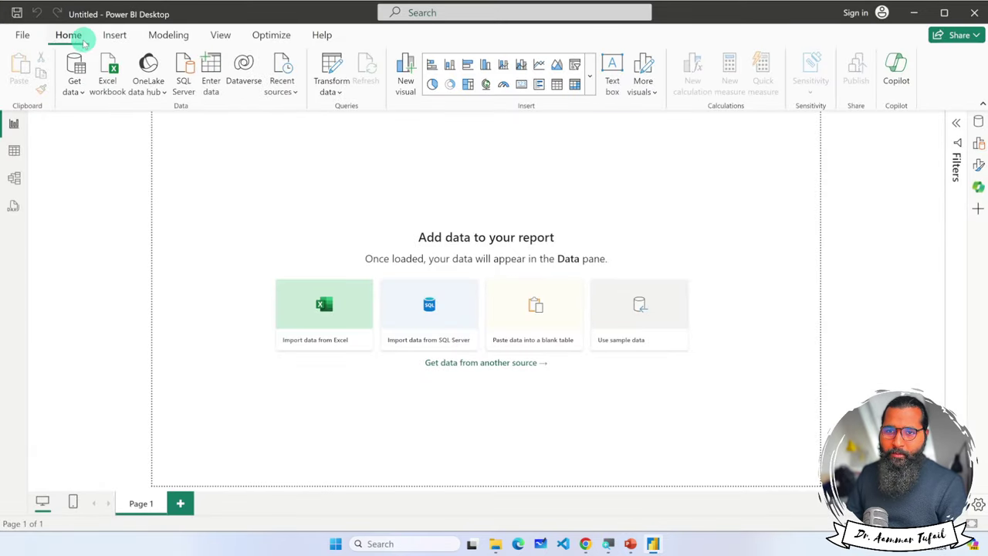
Review the Insert, Modeling, View, Optimize and Help command sets, and return to the Home commands
{"action": "left_click", "coordinate": [115, 36]}
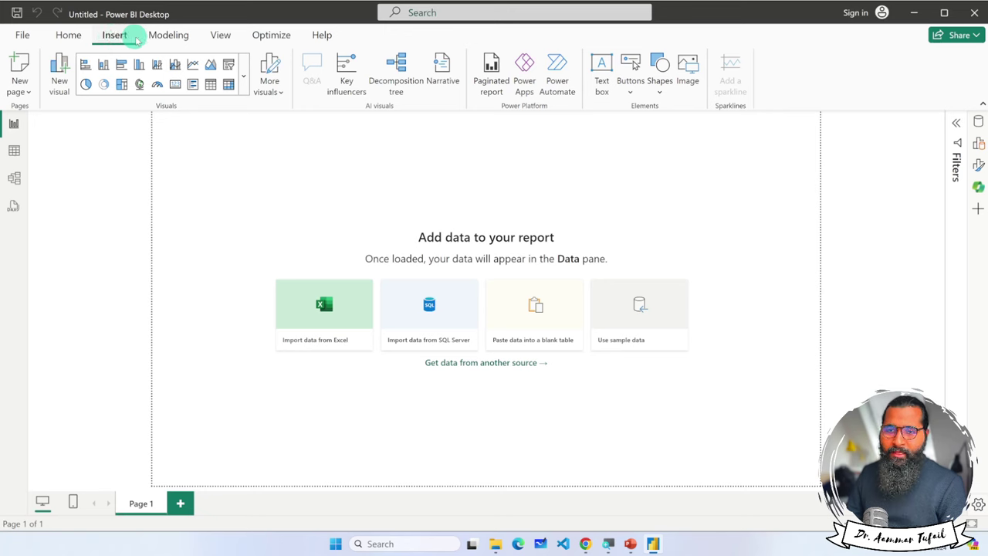
{"action": "left_click", "coordinate": [159, 37]}
{"action": "left_click", "coordinate": [220, 34]}
{"action": "left_click", "coordinate": [270, 34]}
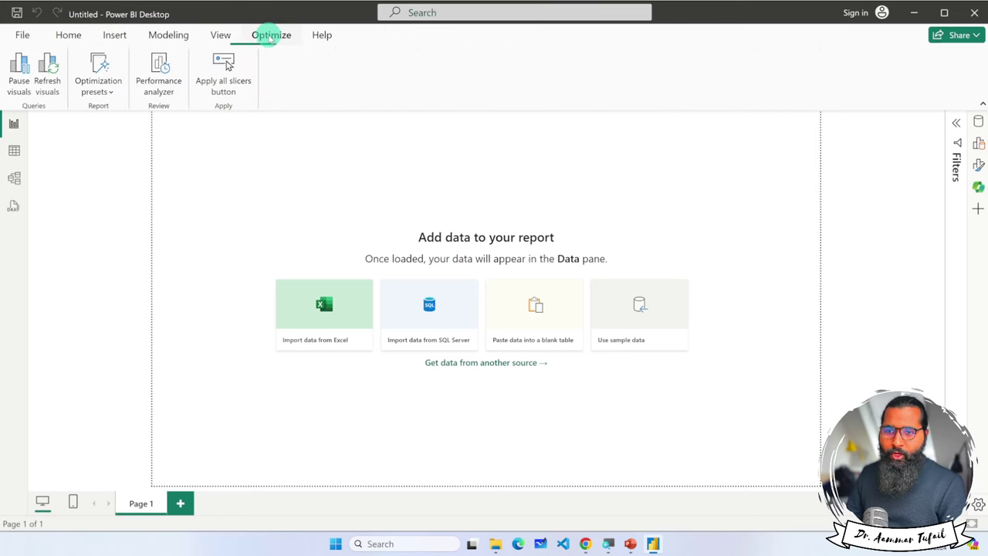
{"action": "left_click", "coordinate": [324, 37]}
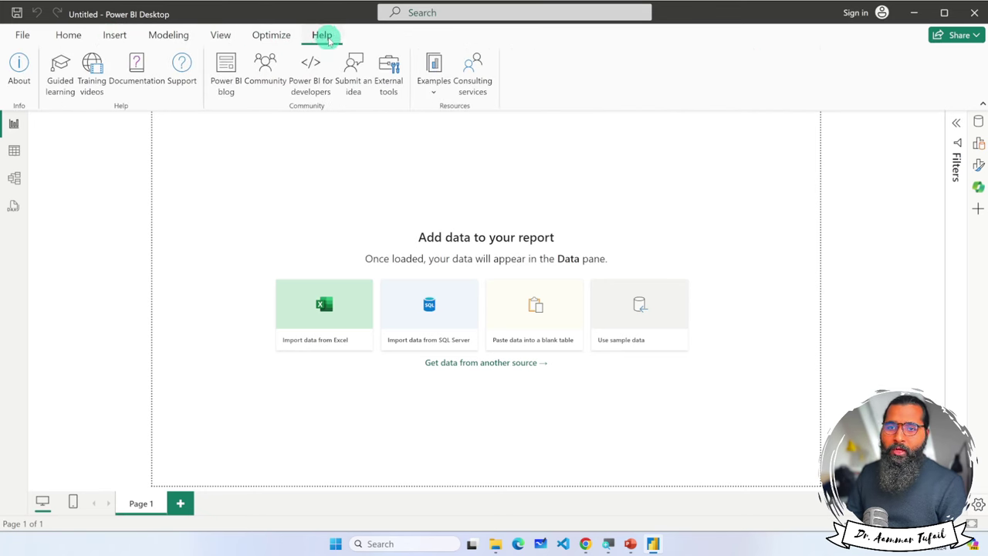
{"action": "left_click", "coordinate": [68, 35]}
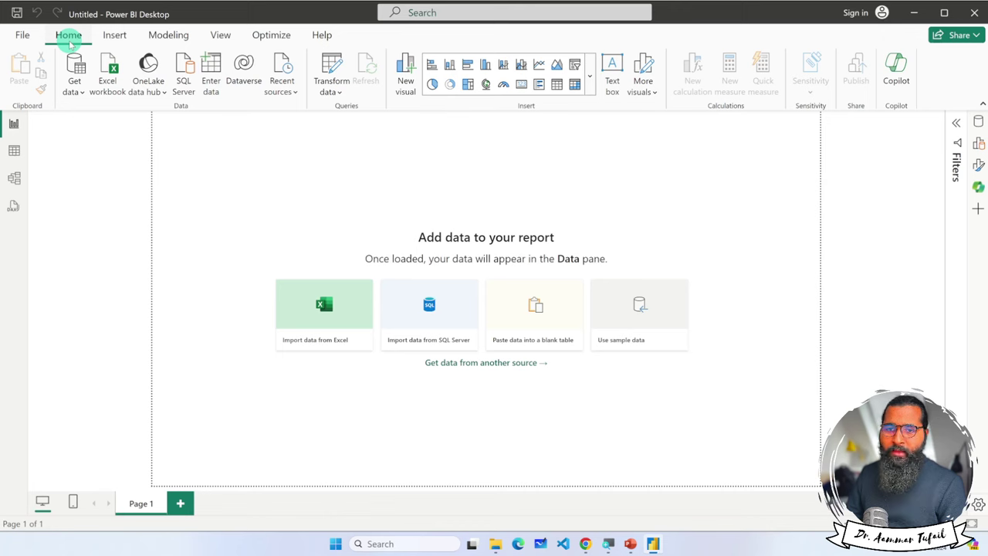
{"action": "left_click", "coordinate": [69, 36]}
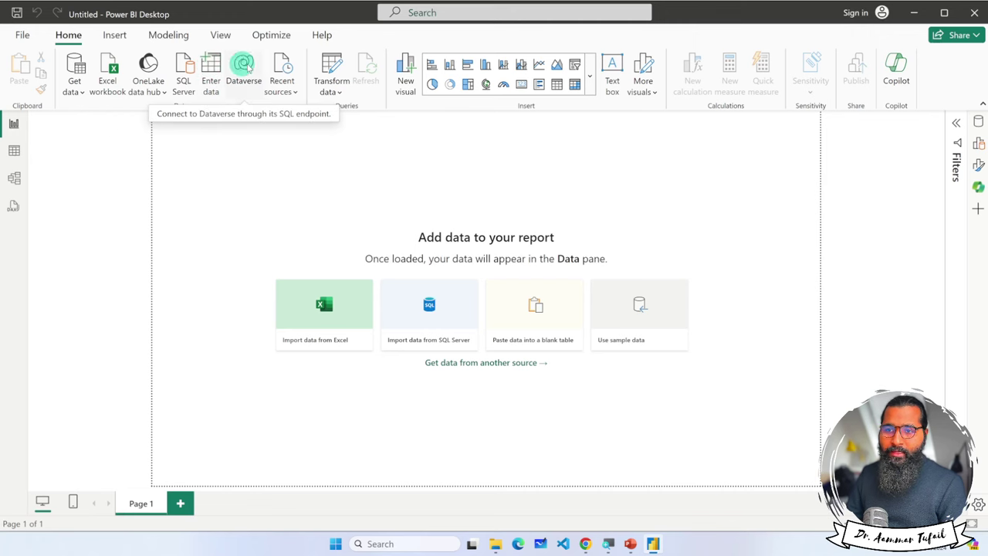
Inspect the choices offered for recent data sources and for transforming data, and close the list without choosing any
{"action": "left_click", "coordinate": [294, 92]}
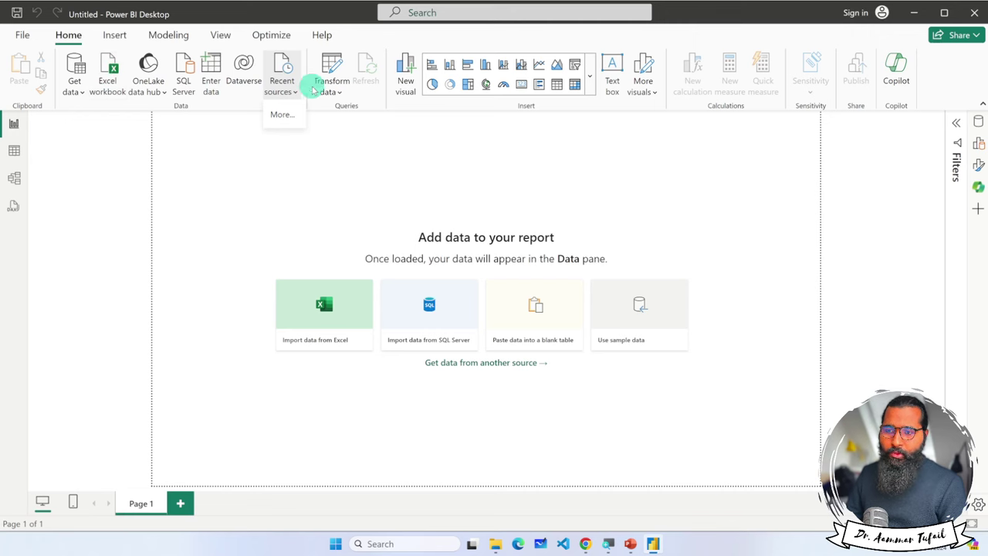
{"action": "left_click", "coordinate": [349, 90]}
{"action": "left_click", "coordinate": [332, 89]}
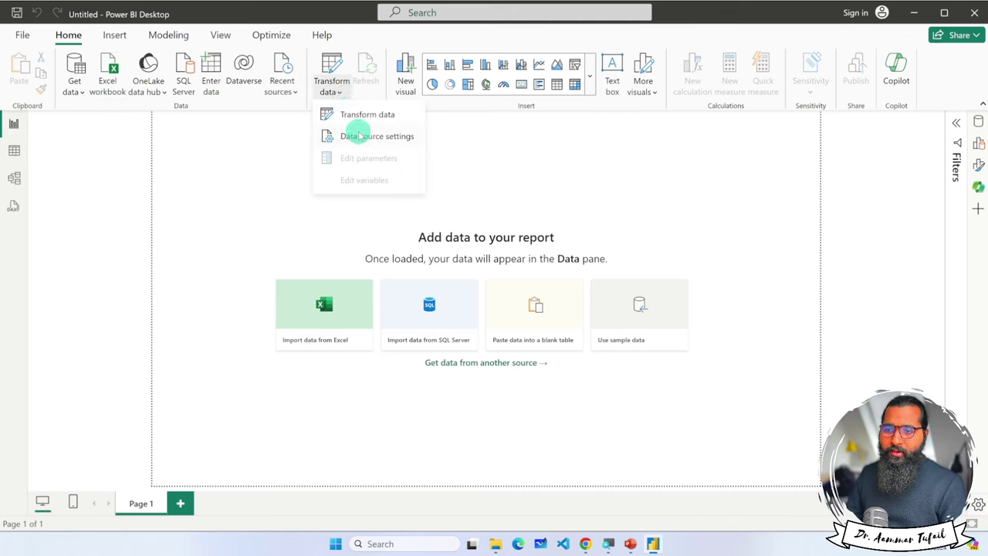
{"action": "left_click", "coordinate": [413, 80]}
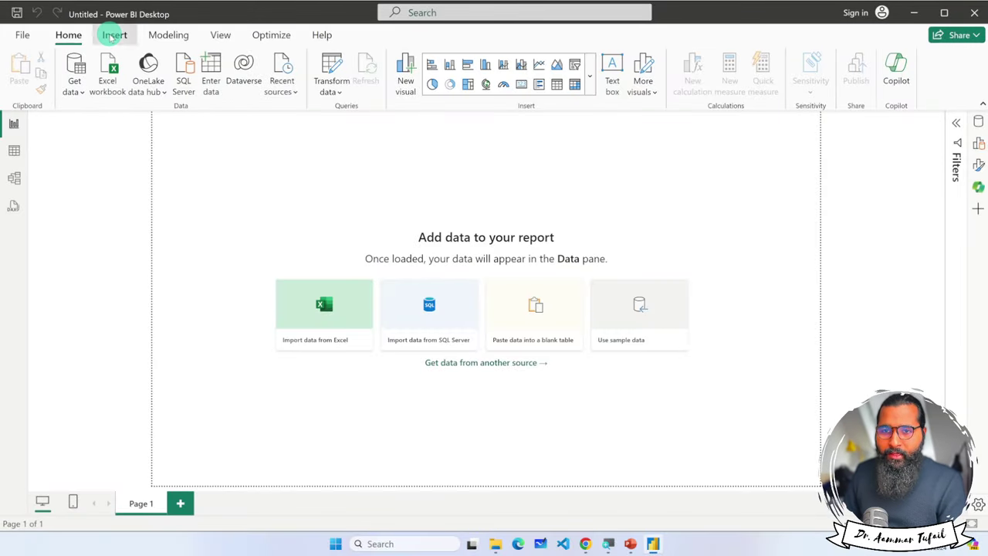
Review the Insert commands, inspecting the choices for more visuals, buttons and shapes without adding anything
{"action": "left_click", "coordinate": [112, 36]}
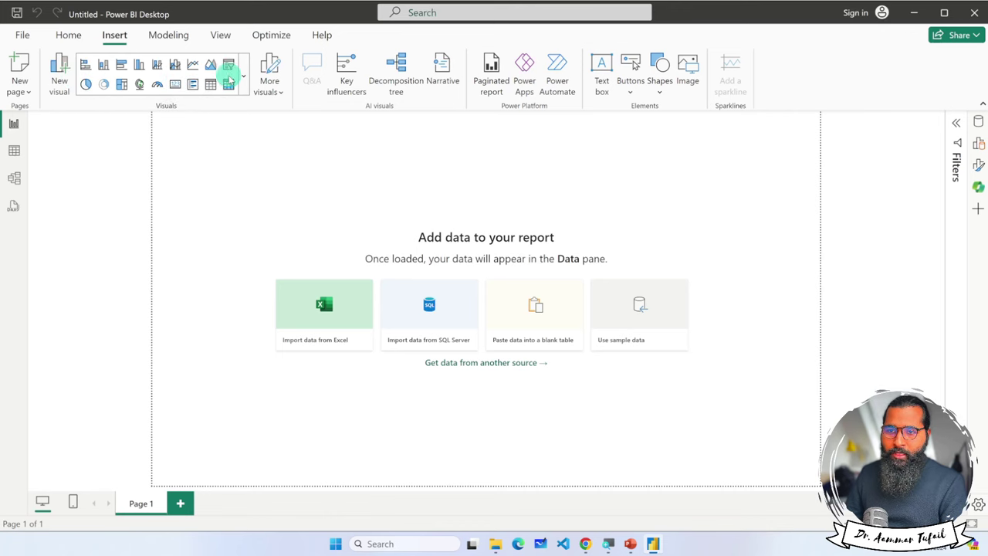
{"action": "left_click", "coordinate": [282, 94]}
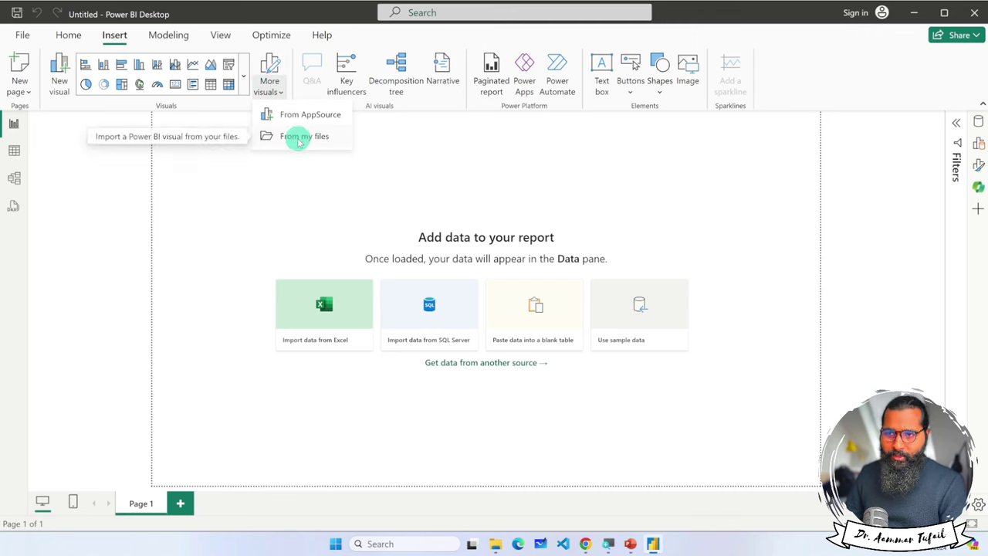
{"action": "left_click", "coordinate": [255, 176]}
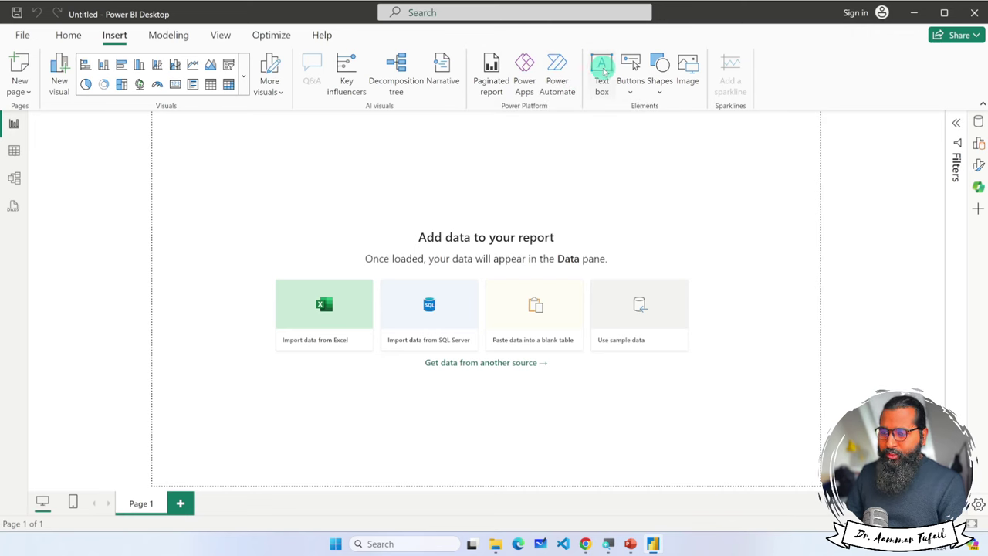
{"action": "left_click", "coordinate": [632, 93]}
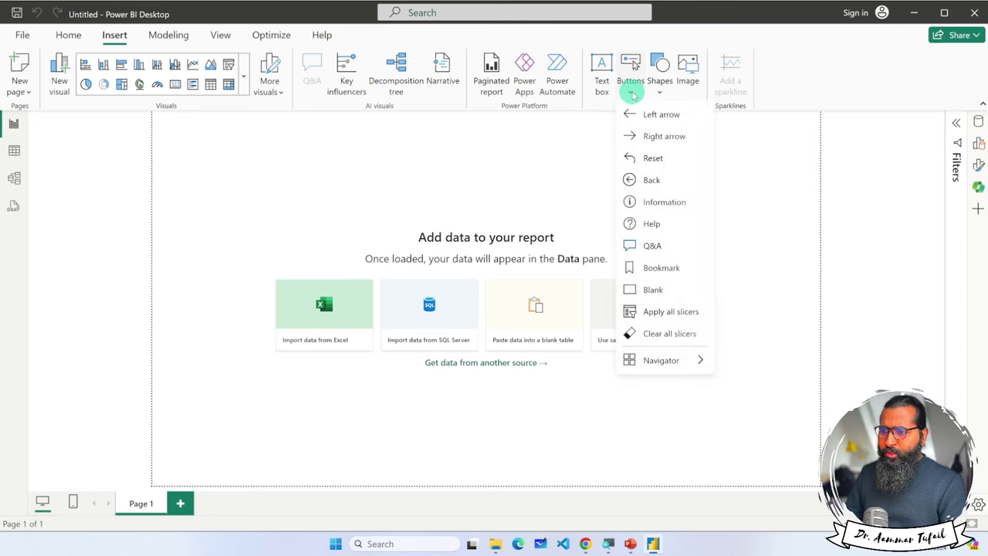
{"action": "left_click", "coordinate": [653, 83]}
{"action": "left_click", "coordinate": [661, 90]}
{"action": "left_click", "coordinate": [662, 89]}
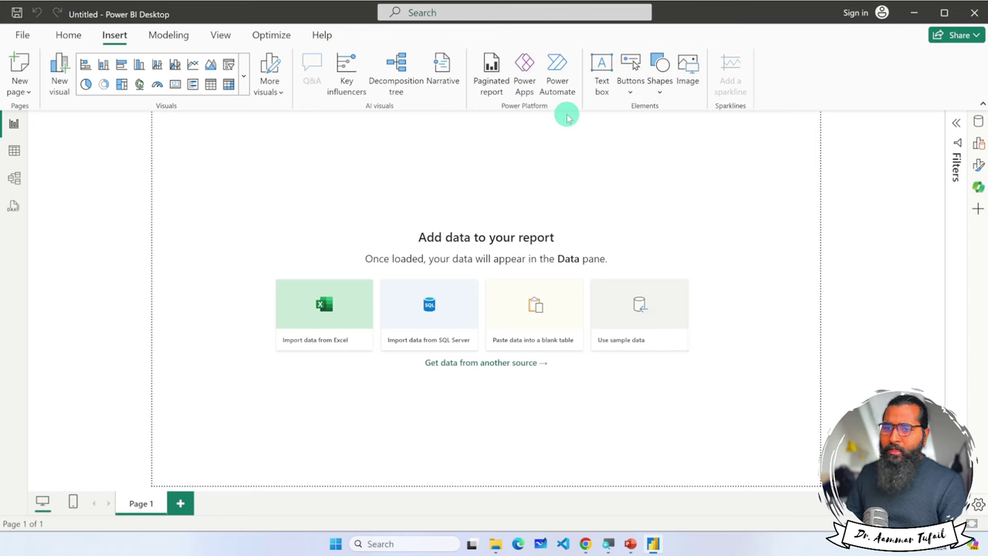
Go through the Modeling, View and Optimize command sets and end on the Help commands
{"action": "left_click", "coordinate": [166, 36]}
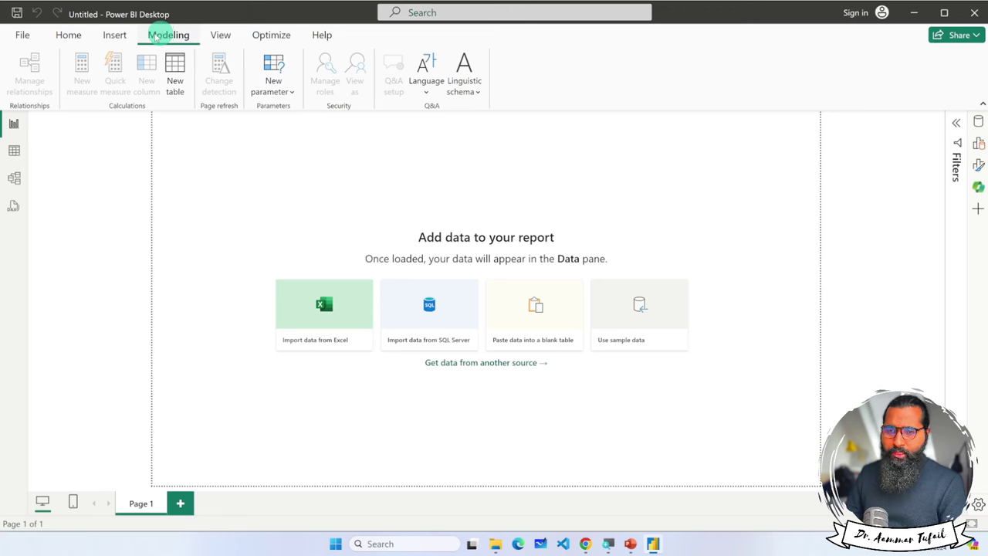
{"action": "left_click", "coordinate": [209, 38]}
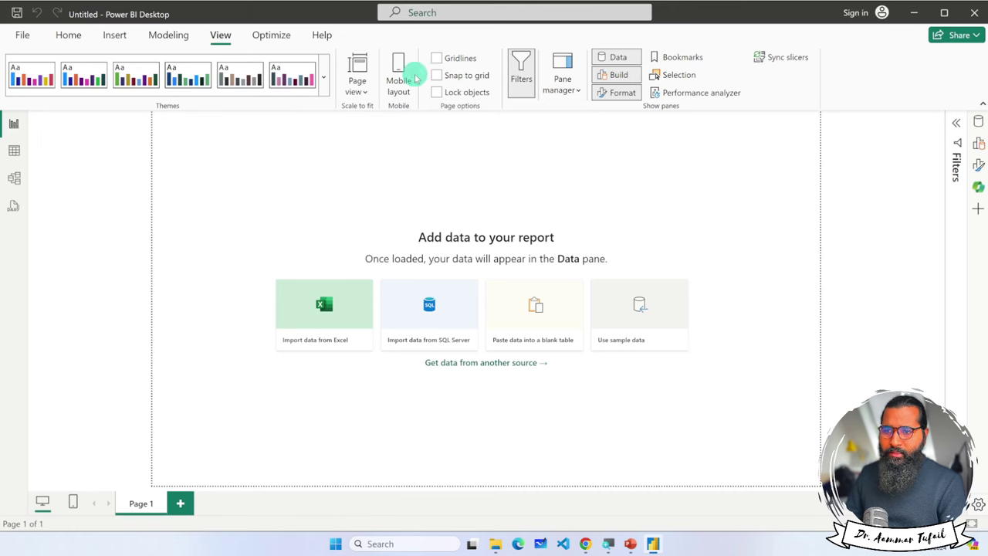
{"action": "left_click", "coordinate": [274, 36]}
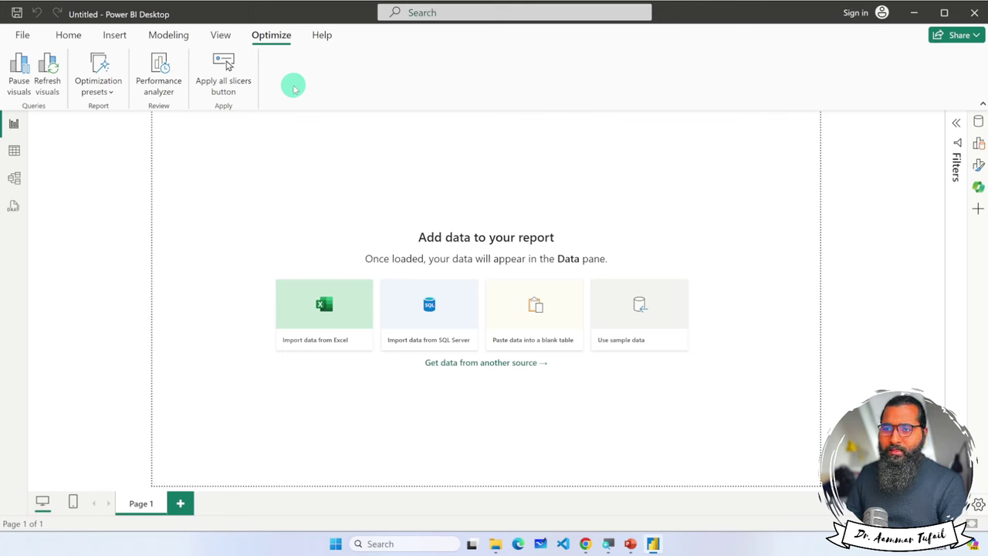
{"action": "left_click", "coordinate": [322, 35]}
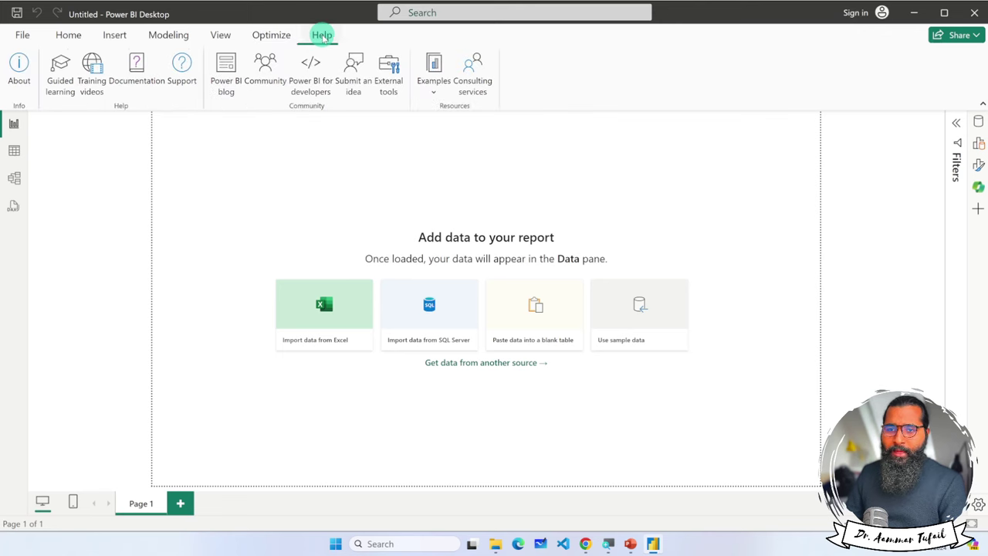
Open the Power BI training videos channel in the browser, pause the featured video and look over the channel page
{"action": "left_click", "coordinate": [93, 68]}
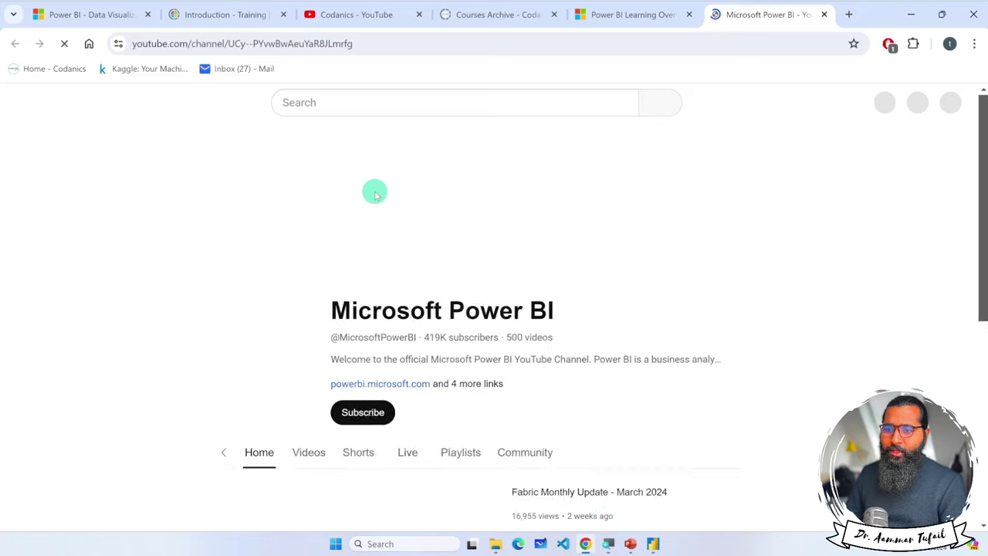
{"action": "scroll", "coordinate": [432, 373], "scroll_direction": "down", "scroll_amount": 3}
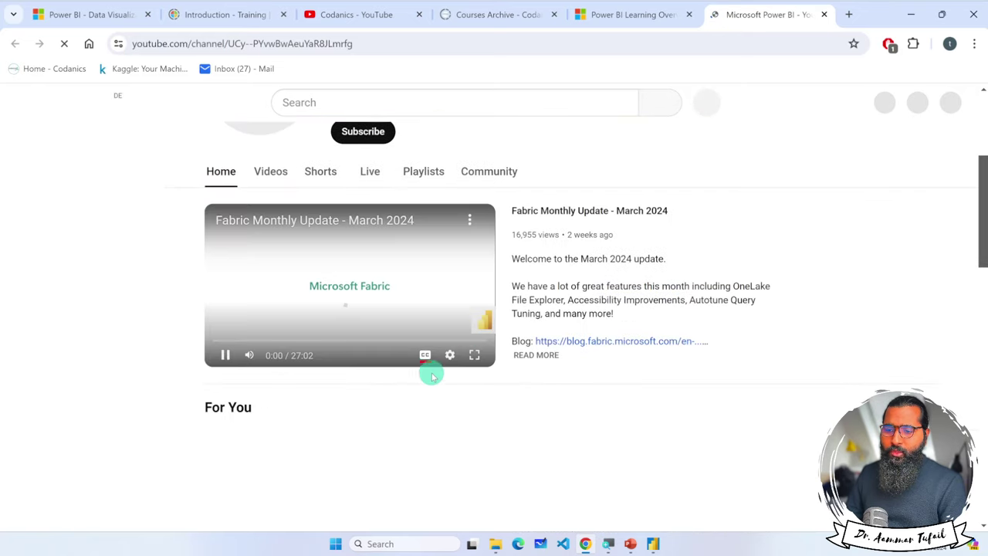
{"action": "left_click", "coordinate": [224, 361]}
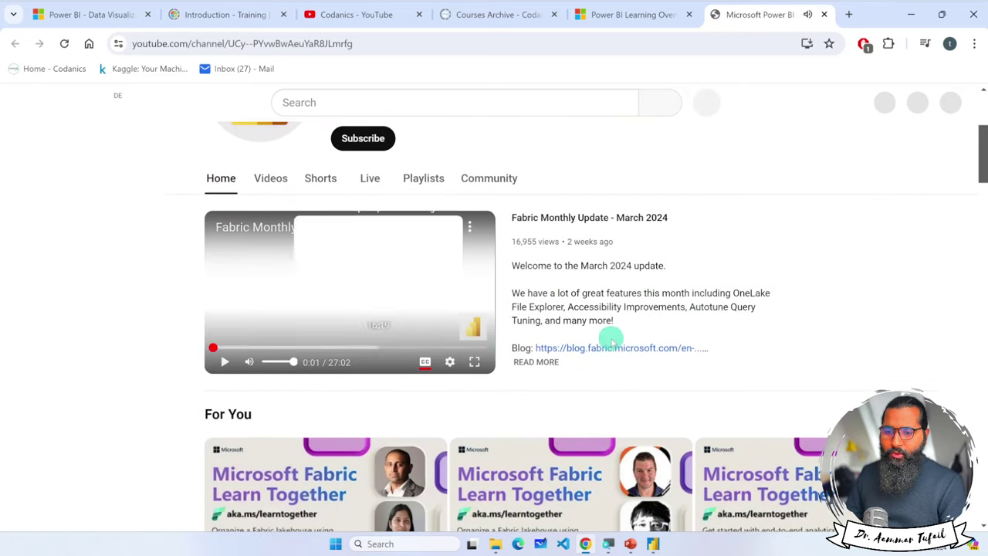
{"action": "scroll", "coordinate": [824, 334], "scroll_direction": "up", "scroll_amount": 3}
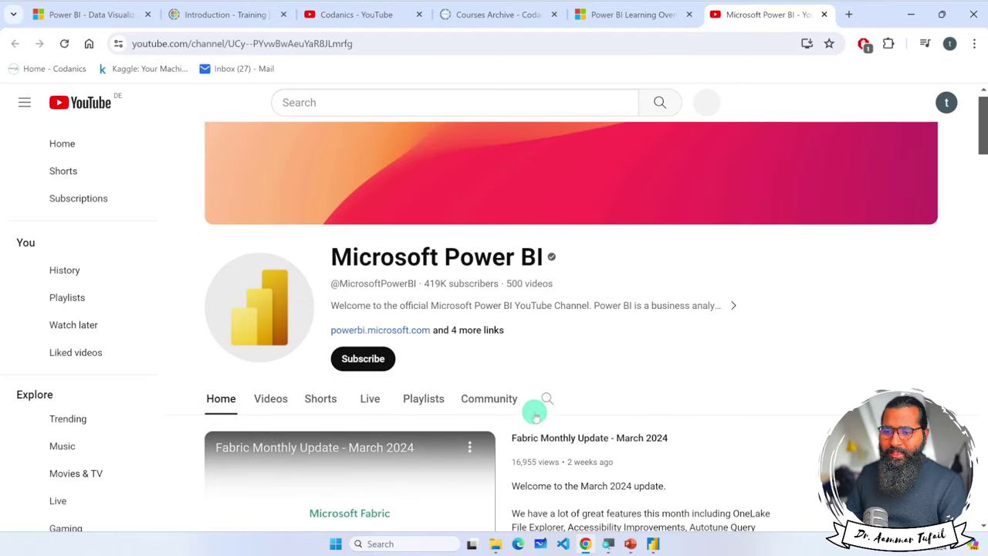
Browse the playlists of the Microsoft Power BI channel, close that page and return to Power BI Desktop
{"action": "left_click", "coordinate": [415, 409]}
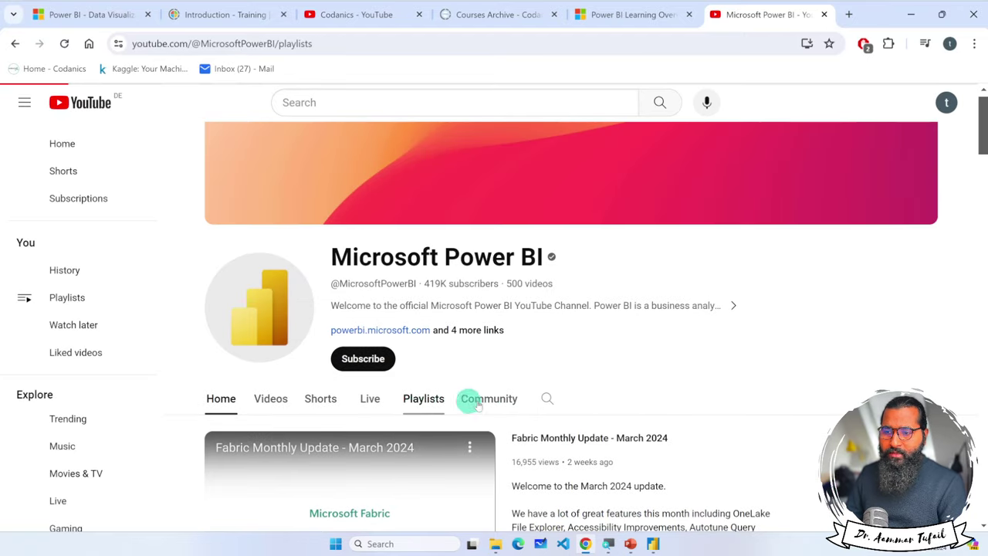
{"action": "scroll", "coordinate": [782, 353], "scroll_direction": "down", "scroll_amount": 2}
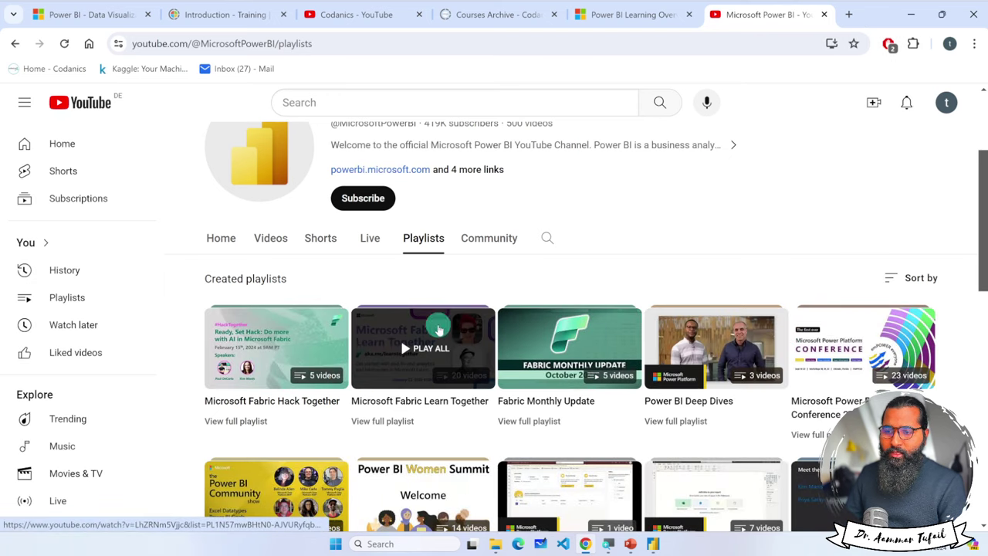
{"action": "scroll", "coordinate": [595, 406], "scroll_direction": "up", "scroll_amount": 1}
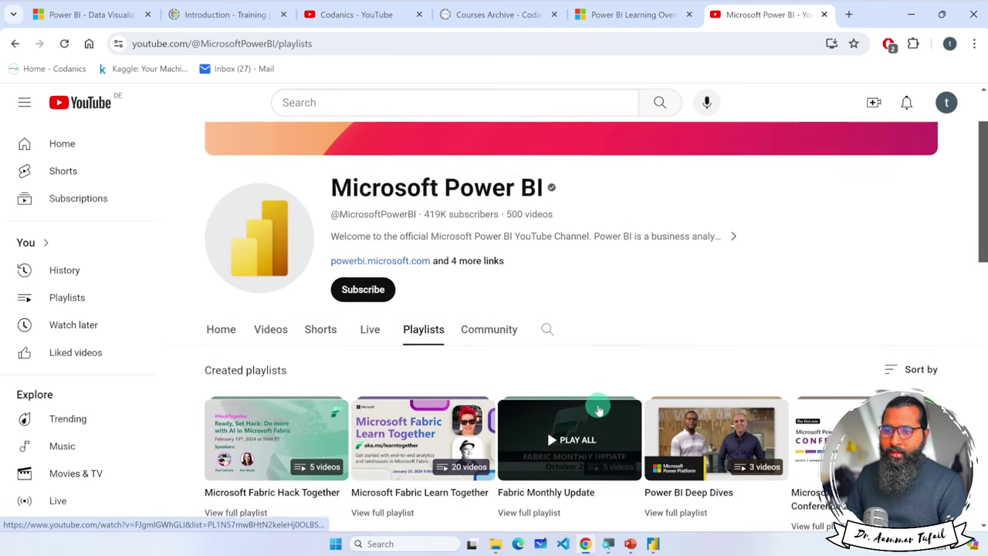
{"action": "scroll", "coordinate": [600, 409], "scroll_direction": "down", "scroll_amount": 3}
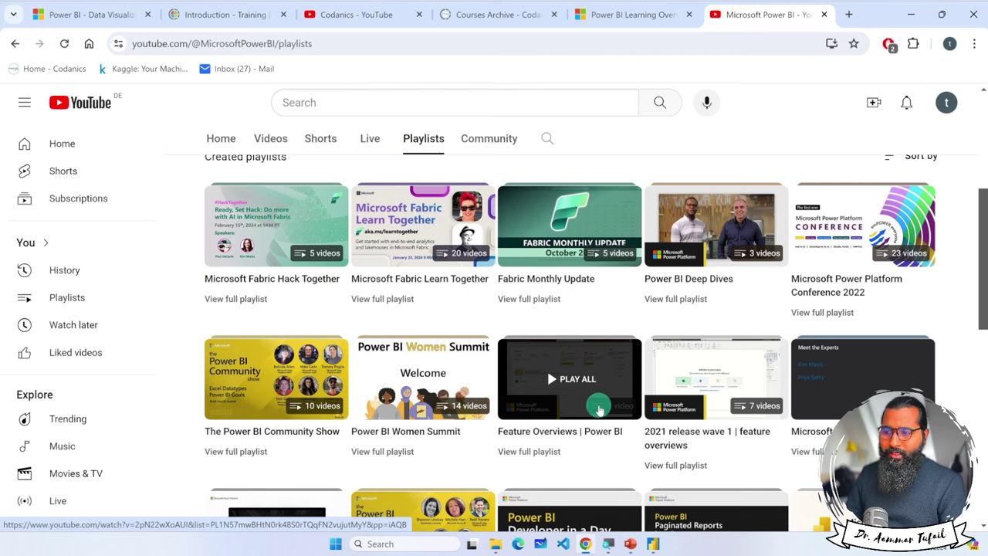
{"action": "scroll", "coordinate": [599, 409], "scroll_direction": "down", "scroll_amount": 3}
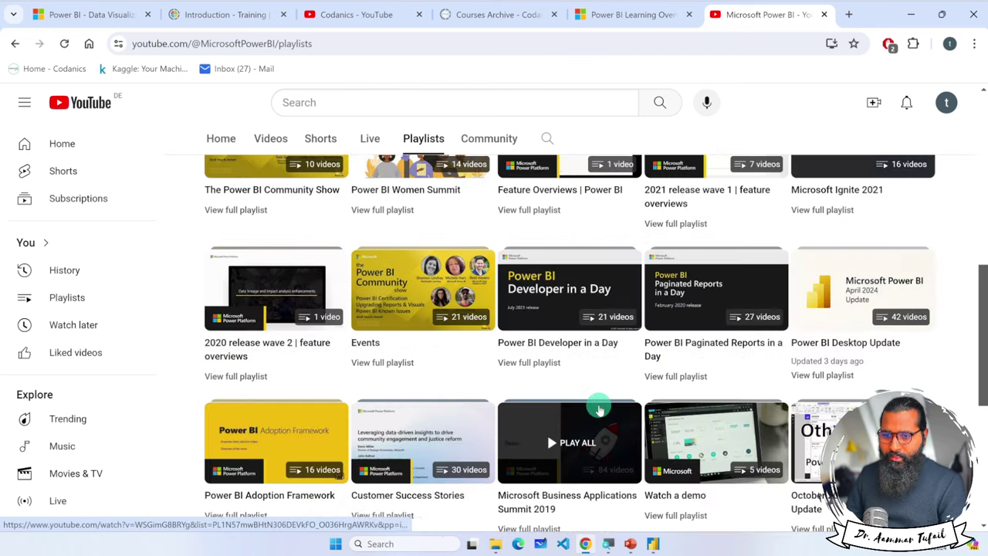
{"action": "left_click", "coordinate": [824, 15]}
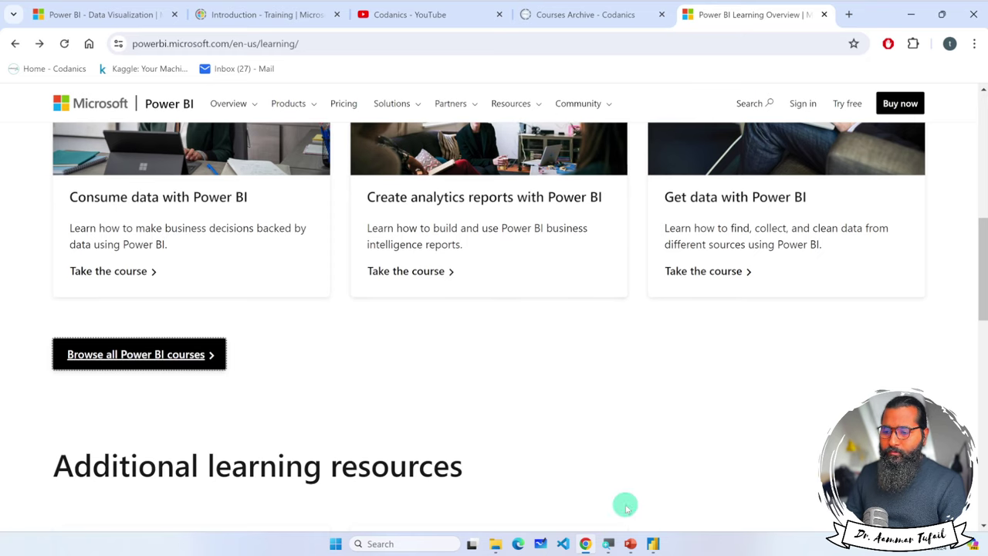
{"action": "left_click", "coordinate": [653, 544]}
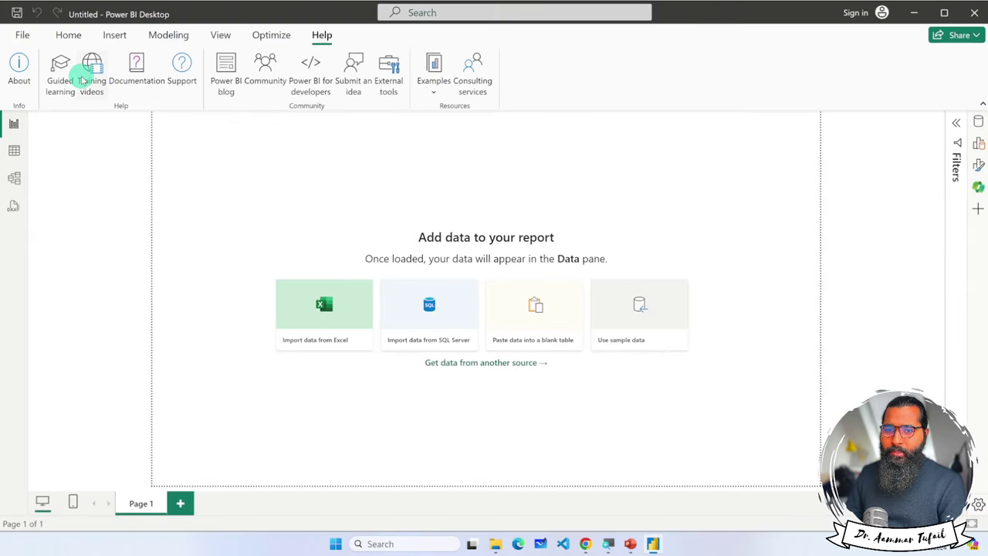
Open the guided learning page, look over its collections and learning paths, and return to Power BI Desktop
{"action": "left_click", "coordinate": [55, 68]}
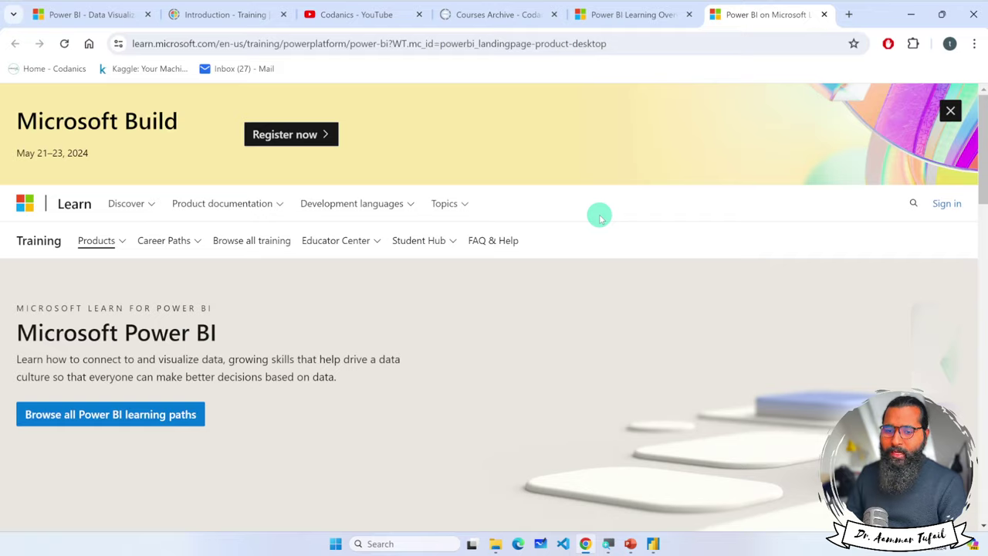
{"action": "scroll", "coordinate": [599, 217], "scroll_direction": "down", "scroll_amount": 5}
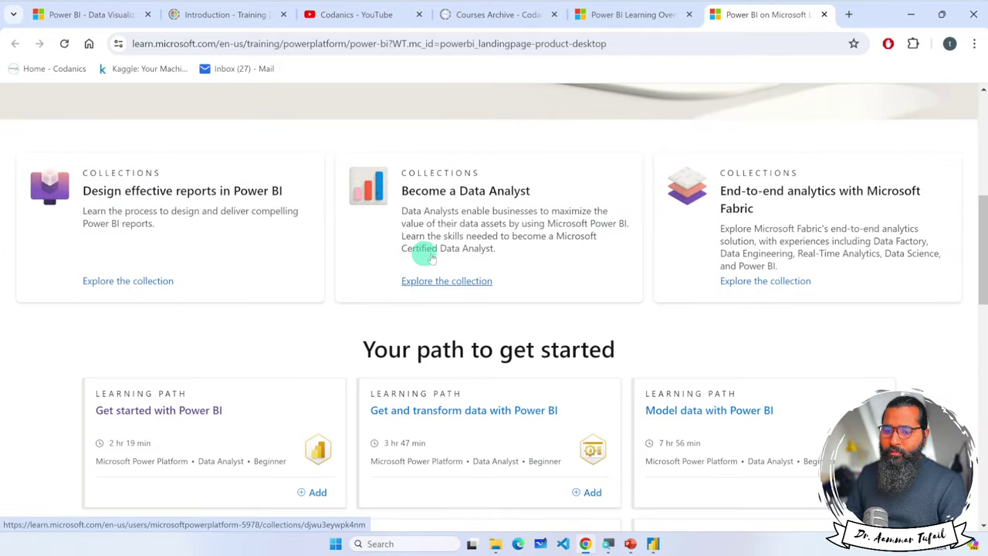
{"action": "scroll", "coordinate": [440, 261], "scroll_direction": "down", "scroll_amount": 2}
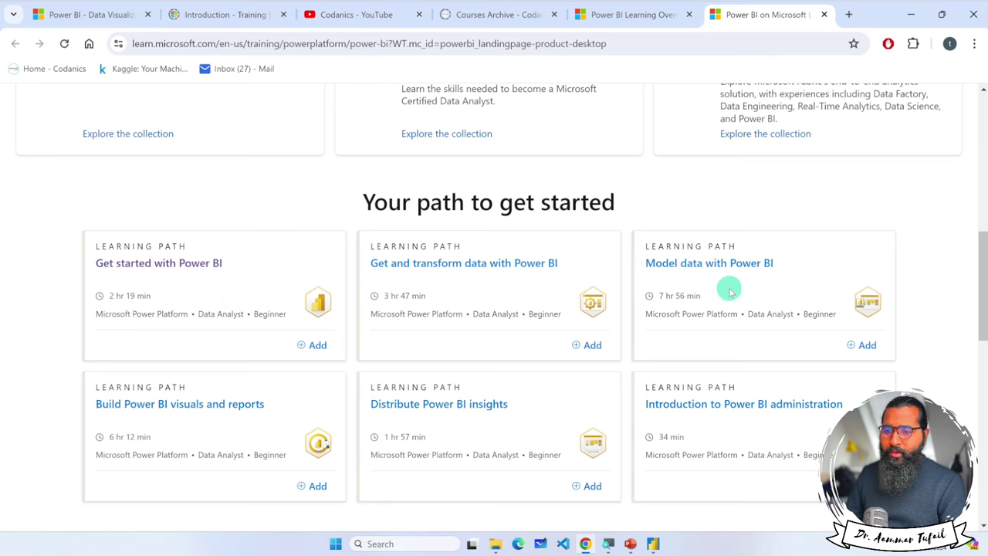
{"action": "left_click", "coordinate": [653, 544]}
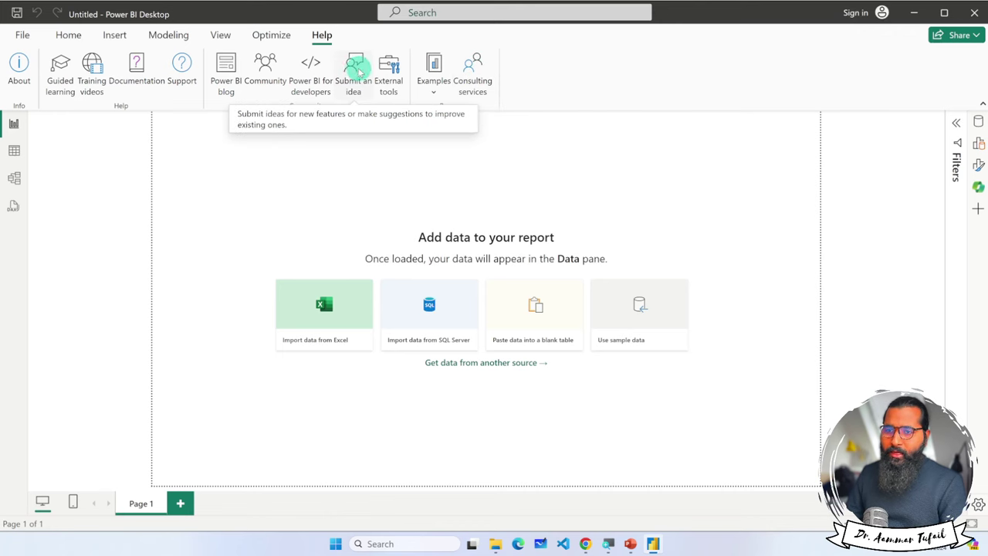
Open the Power BI blog, skim its recent posts, close the page and return to Power BI Desktop
{"action": "left_click", "coordinate": [225, 67]}
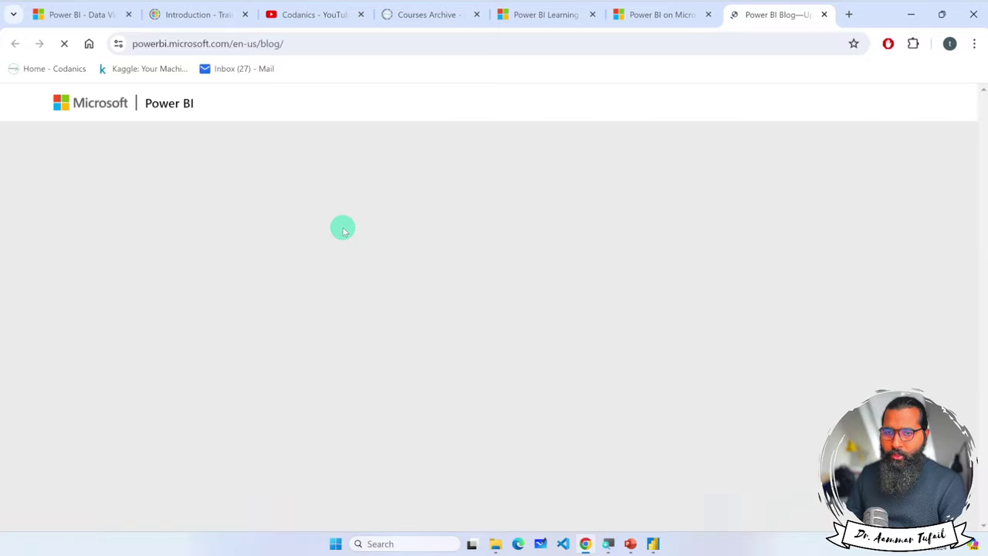
{"action": "scroll", "coordinate": [494, 279], "scroll_direction": "down", "scroll_amount": 8}
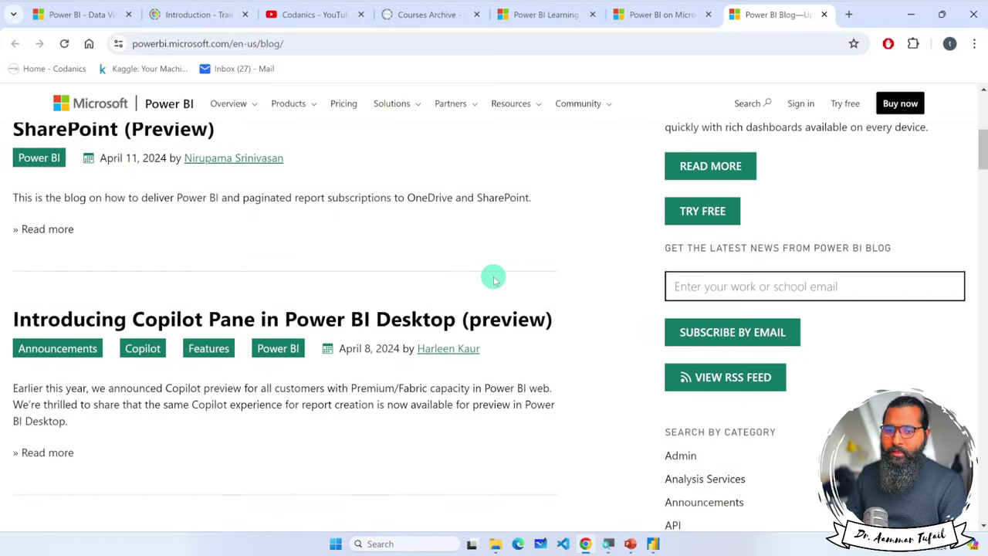
{"action": "left_click", "coordinate": [824, 14]}
{"action": "left_click", "coordinate": [652, 543]}
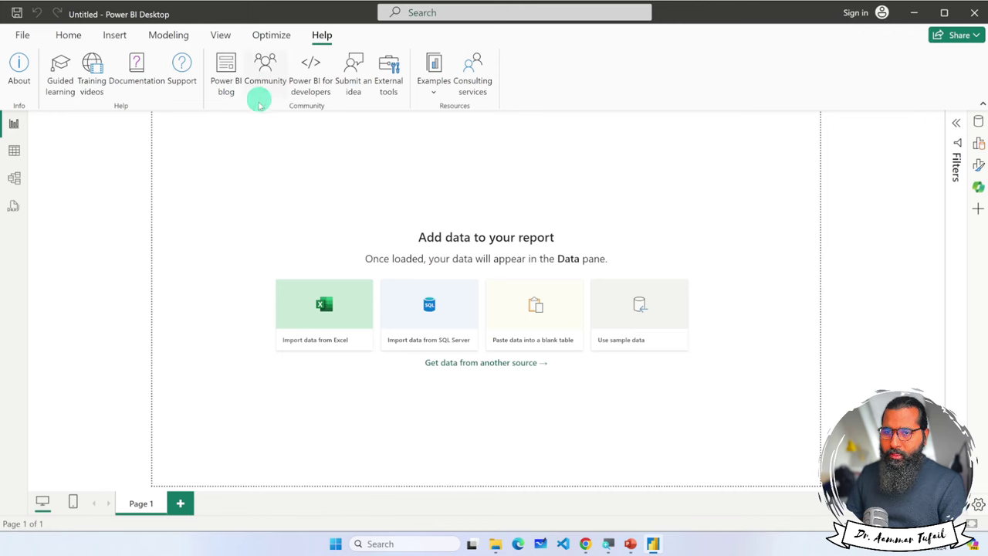
View the About information for Power BI Desktop, close it and return to the Home commands
{"action": "left_click", "coordinate": [17, 68]}
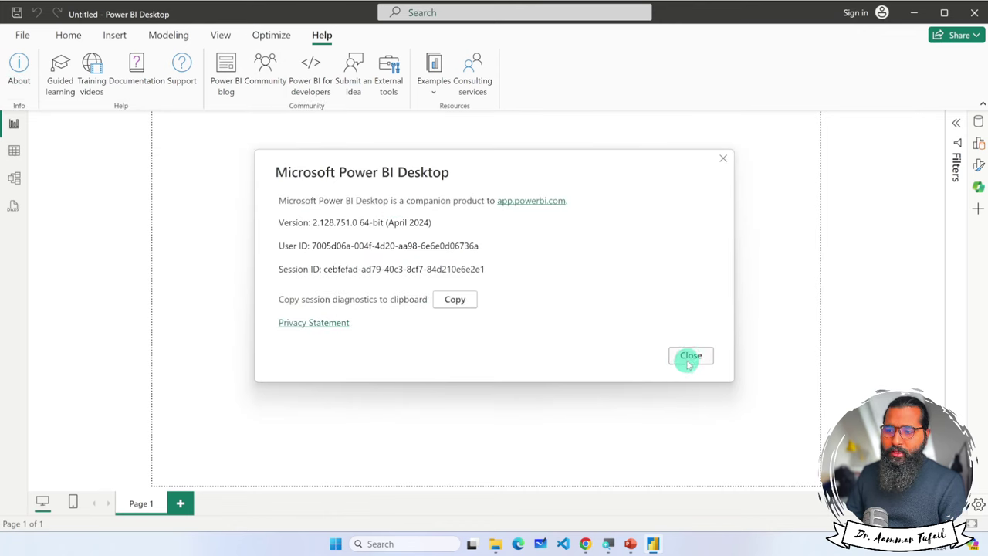
{"action": "left_click", "coordinate": [690, 355]}
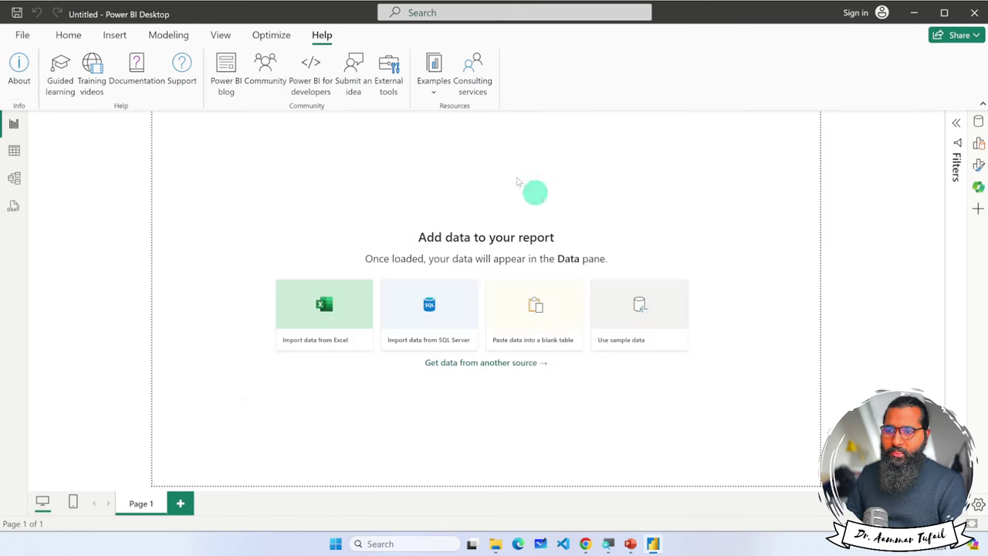
{"action": "left_click", "coordinate": [59, 36]}
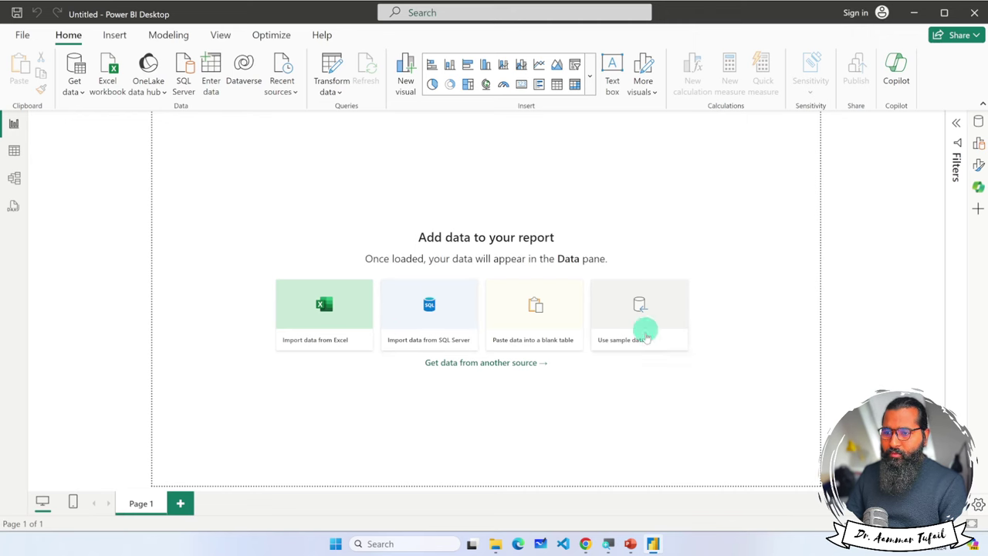
Add three new blank pages, Page 2, Page 3 and Page 4, to the report
{"action": "left_click", "coordinate": [180, 504]}
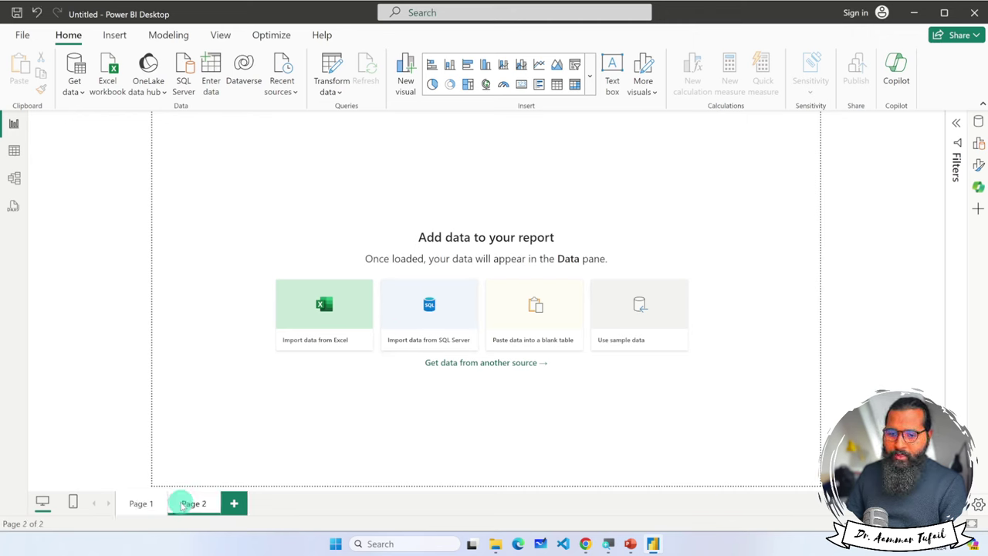
{"action": "left_click", "coordinate": [238, 504]}
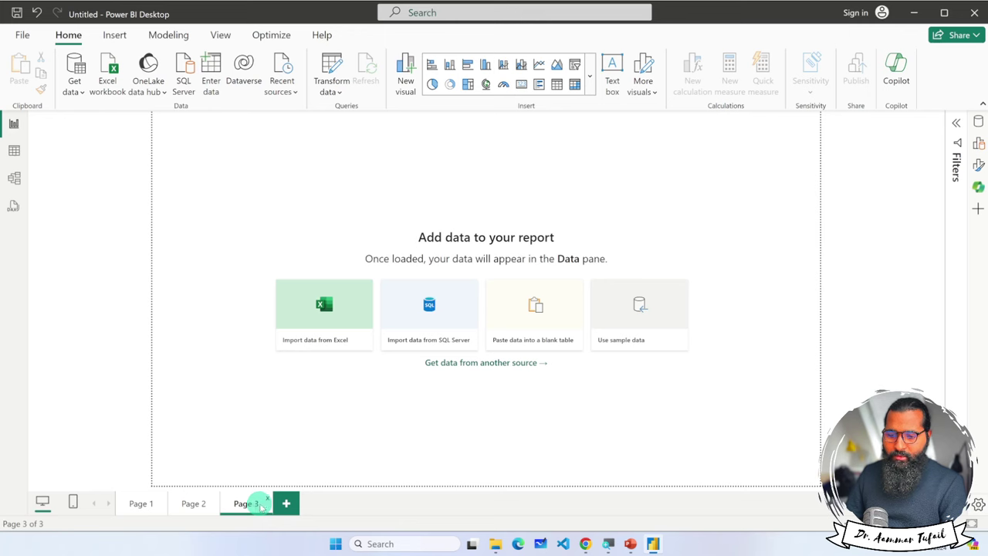
{"action": "left_click", "coordinate": [285, 503]}
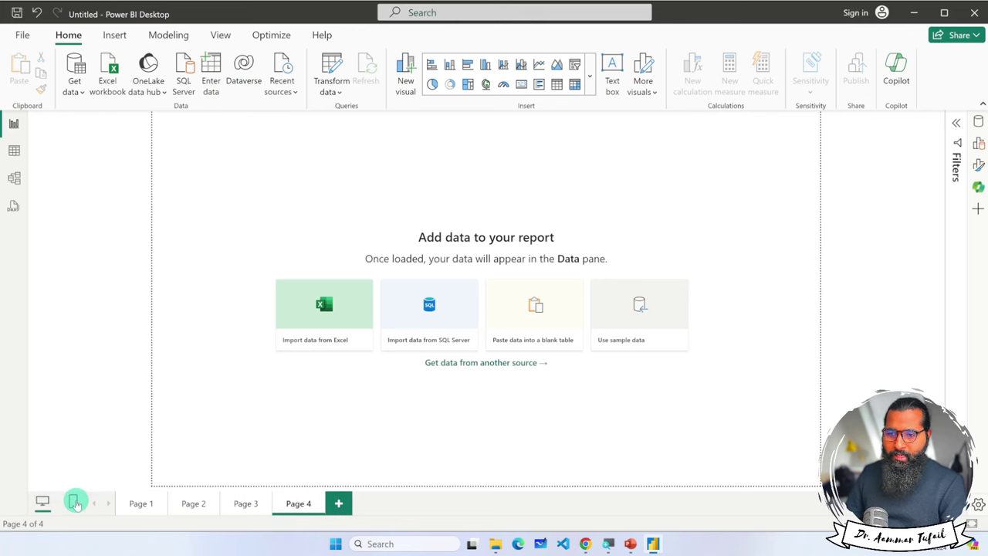
Switch Page 4 to the mobile layout view and dismiss the introduction to the interactive canvas
{"action": "left_click", "coordinate": [75, 502]}
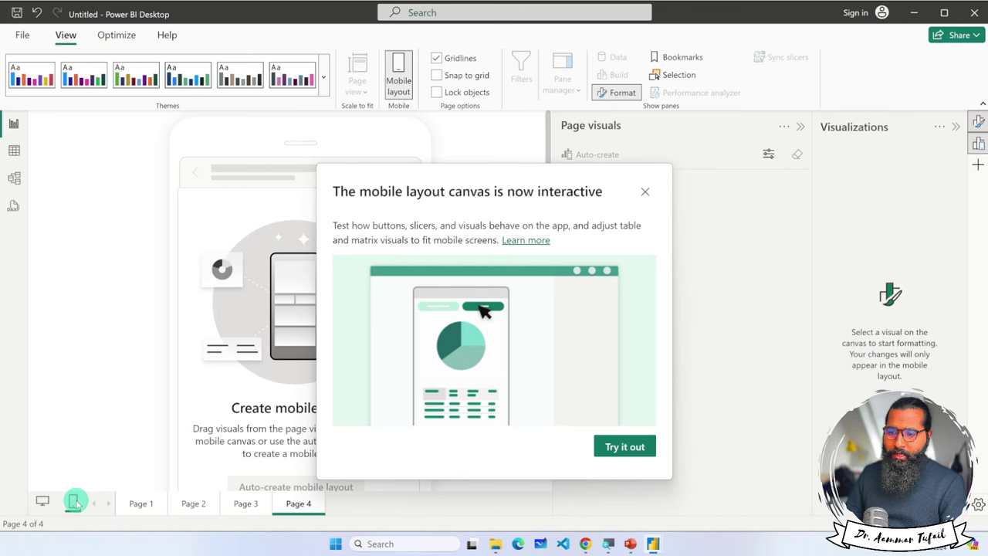
{"action": "left_click", "coordinate": [645, 192]}
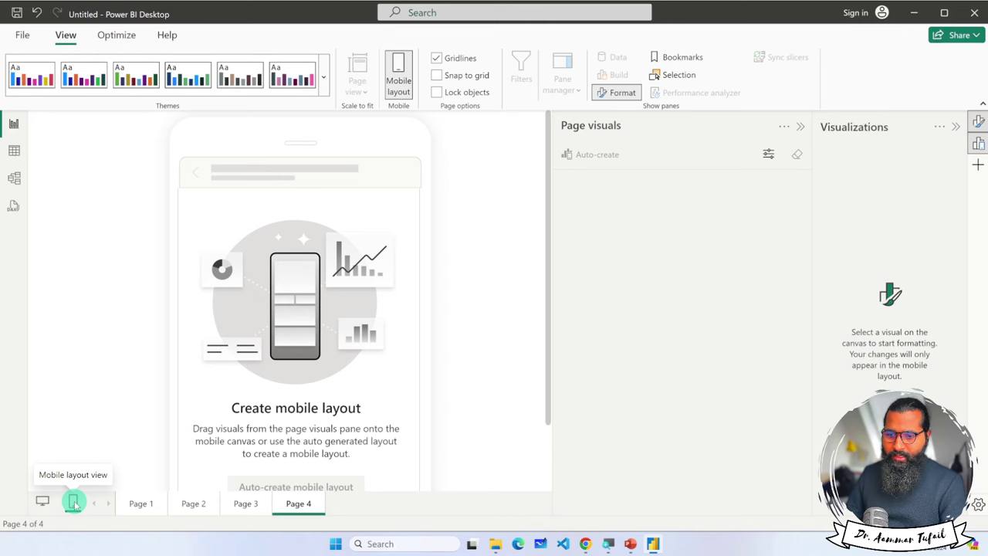
Compare the desktop and mobile layout views of Page 4 and leave the page in the desktop layout view
{"action": "left_click", "coordinate": [43, 502]}
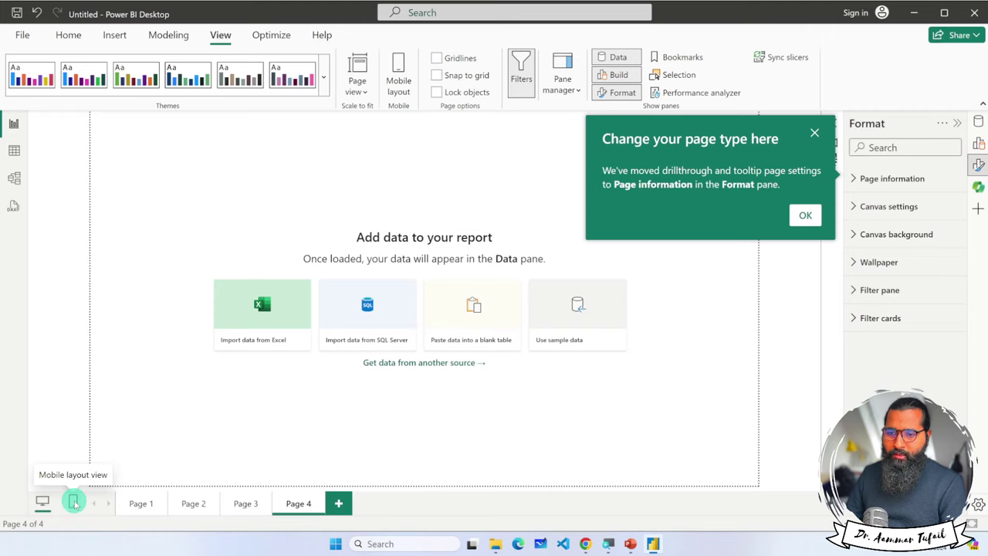
{"action": "left_click", "coordinate": [73, 503]}
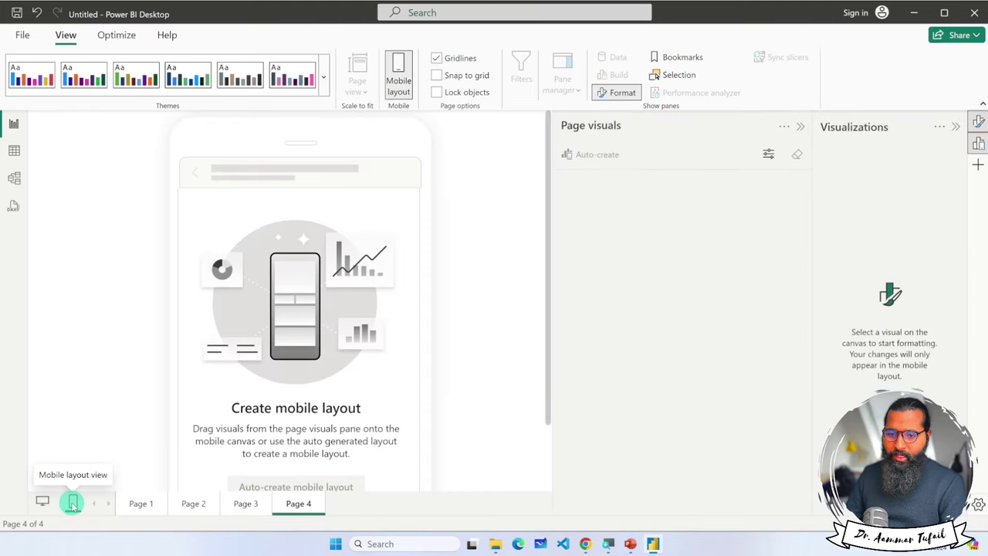
{"action": "left_click", "coordinate": [41, 502]}
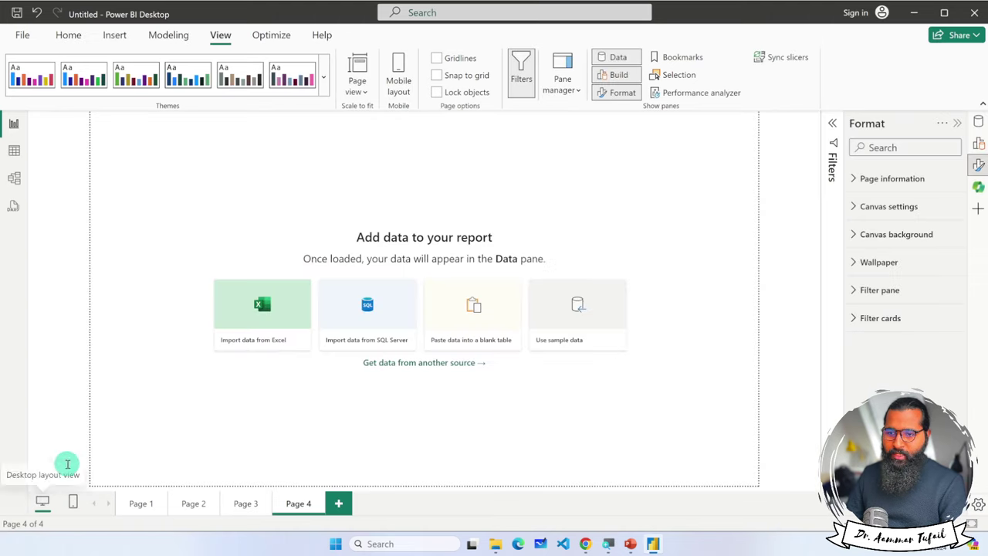
Add a fifth blank page to the report and go through Page 1 to Page 5 in order
{"action": "left_click", "coordinate": [340, 503]}
{"action": "left_click", "coordinate": [140, 504]}
{"action": "left_click", "coordinate": [191, 504]}
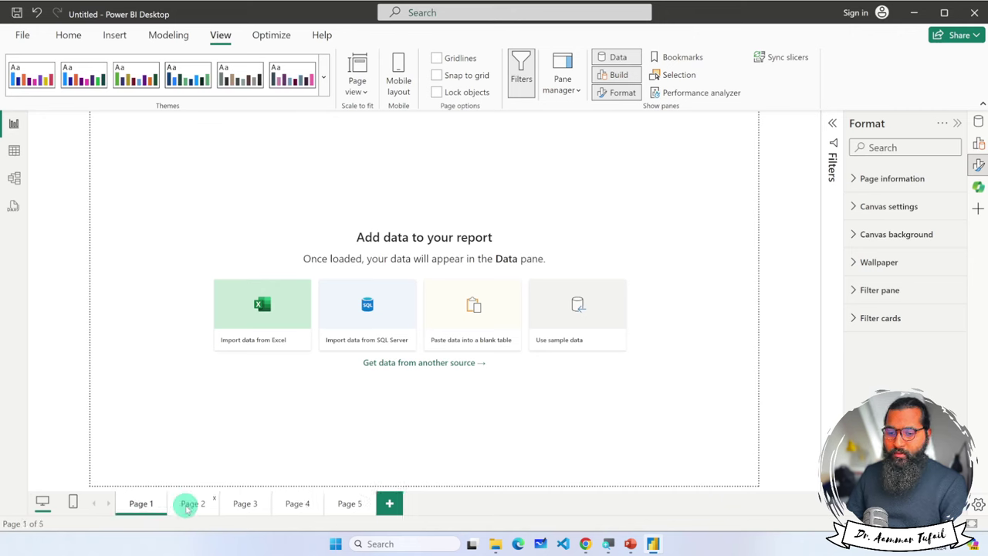
{"action": "left_click", "coordinate": [244, 504]}
{"action": "left_click", "coordinate": [299, 505]}
{"action": "left_click", "coordinate": [350, 507]}
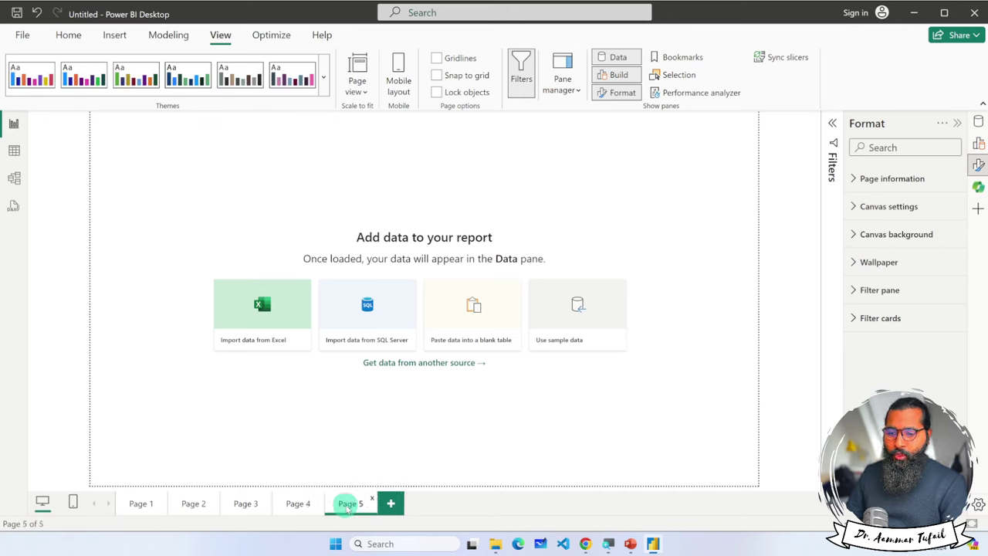
{"action": "left_click_drag", "start_coordinate": [348, 509], "coordinate": [384, 504]}
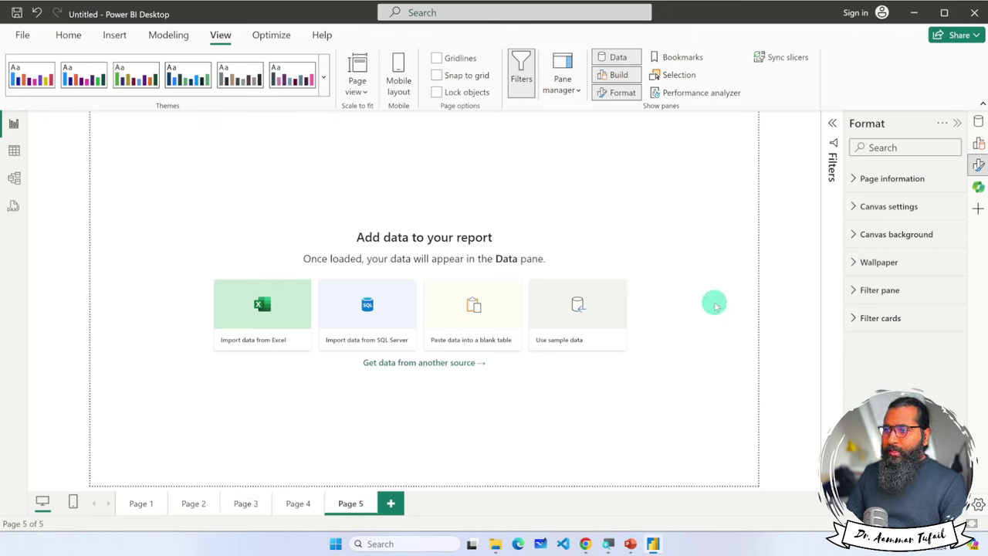
Look through the Table, Model and DAX Query views, dismissing the DAX introduction, and return to the Report view
{"action": "left_click", "coordinate": [13, 153]}
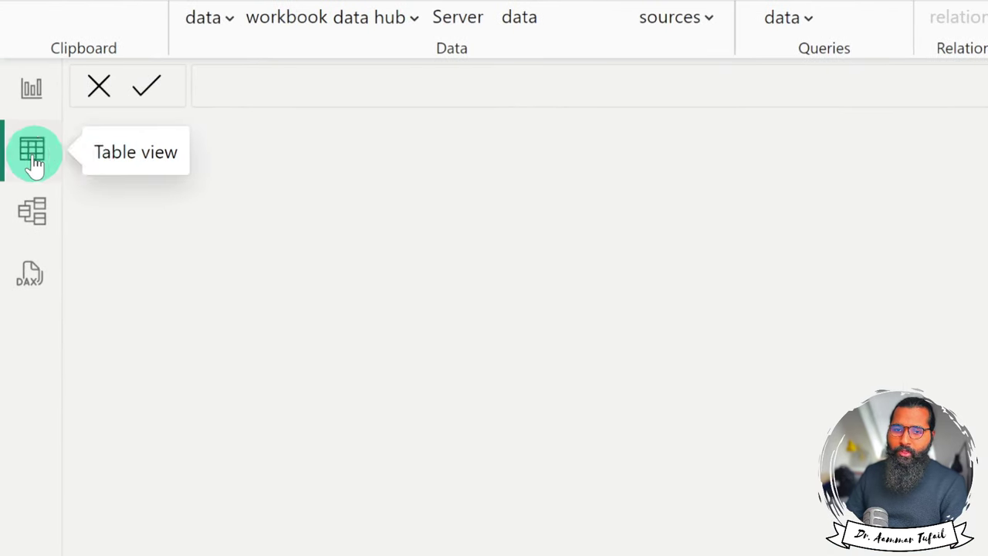
{"action": "left_click", "coordinate": [32, 212]}
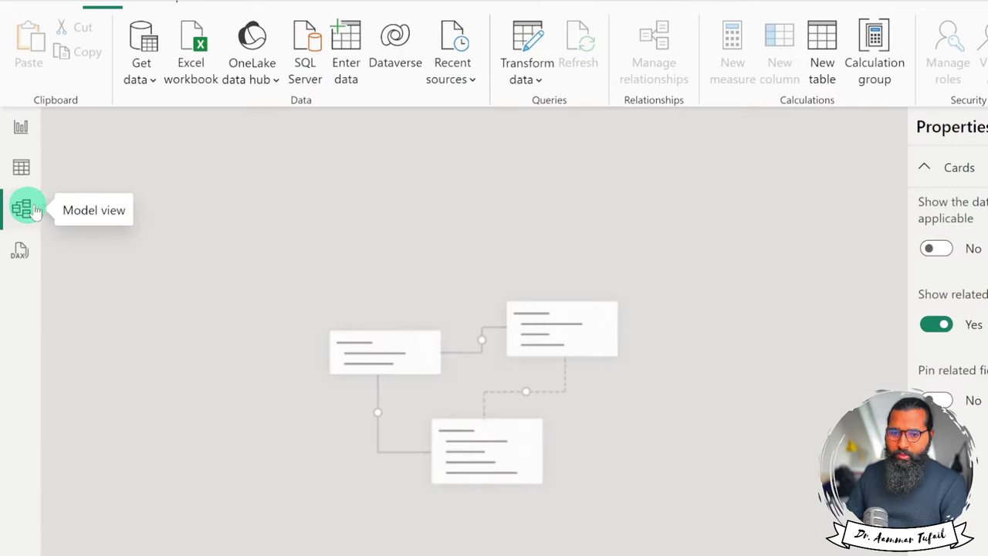
{"action": "left_click", "coordinate": [19, 255]}
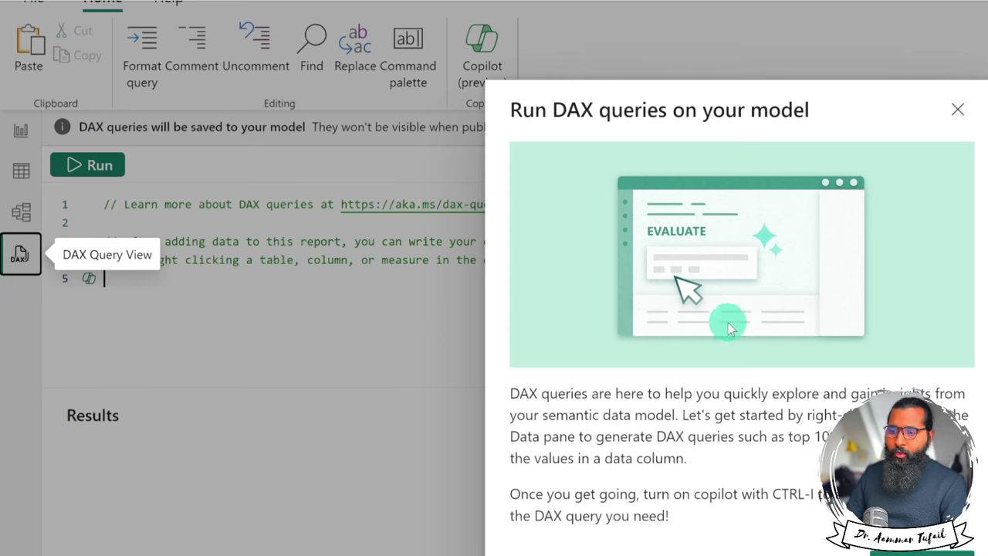
{"action": "left_click", "coordinate": [959, 109]}
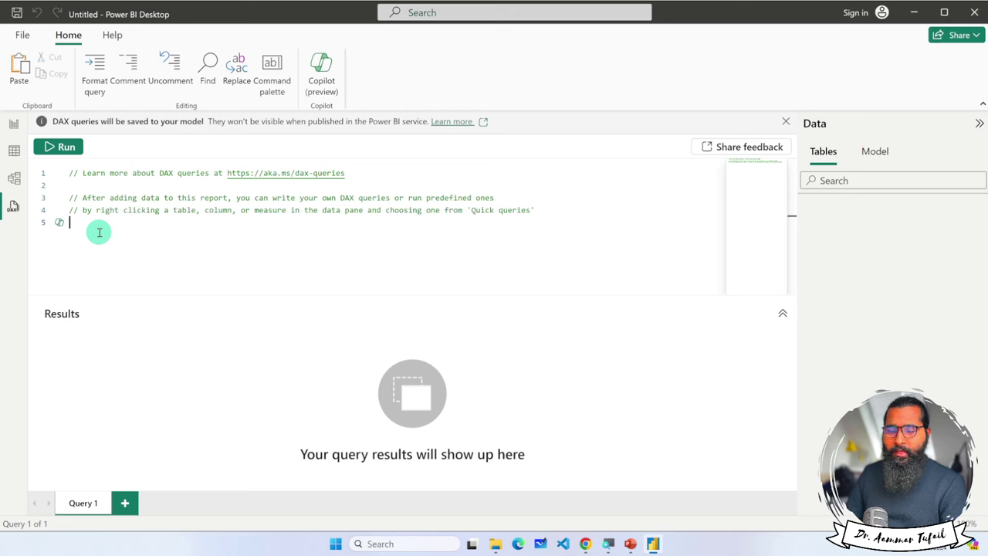
{"action": "left_click", "coordinate": [64, 140]}
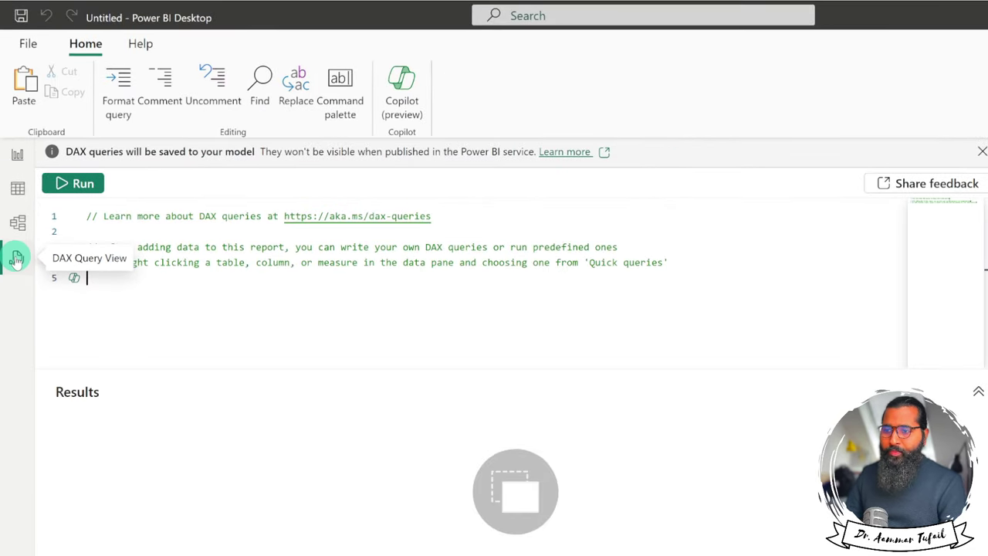
{"action": "left_click", "coordinate": [11, 157]}
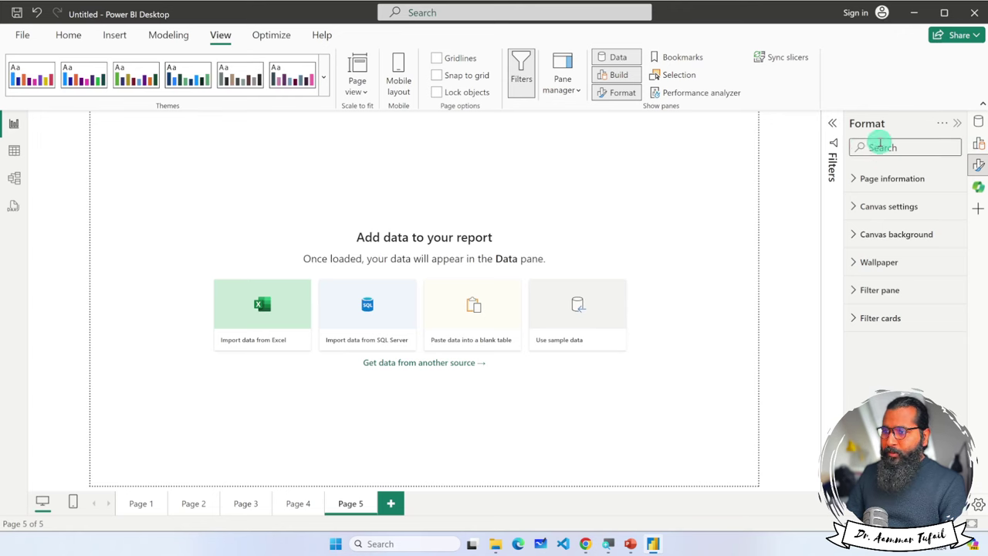
Collapse the Format pane and leave the Filters pane expanded beside the report canvas
{"action": "left_click", "coordinate": [834, 124]}
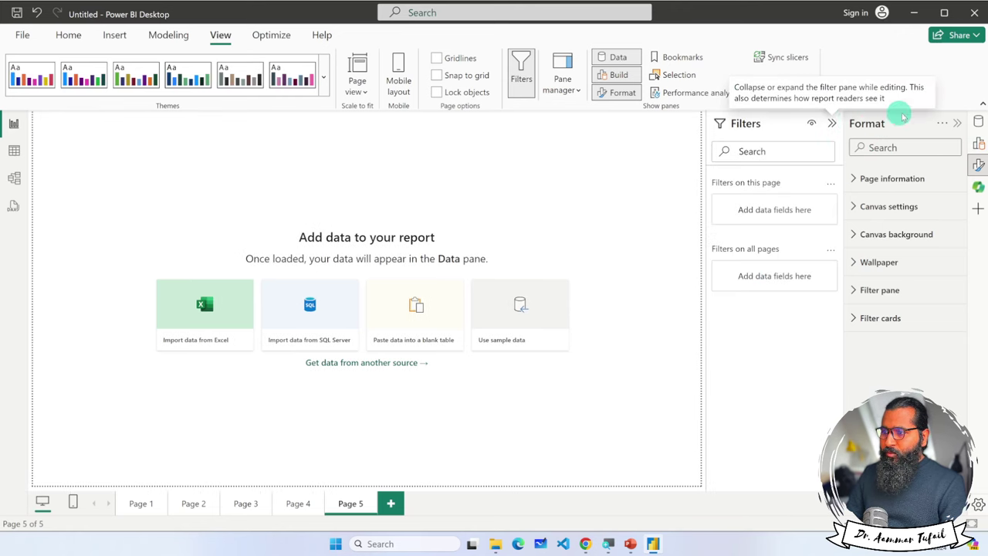
{"action": "left_click", "coordinate": [957, 124]}
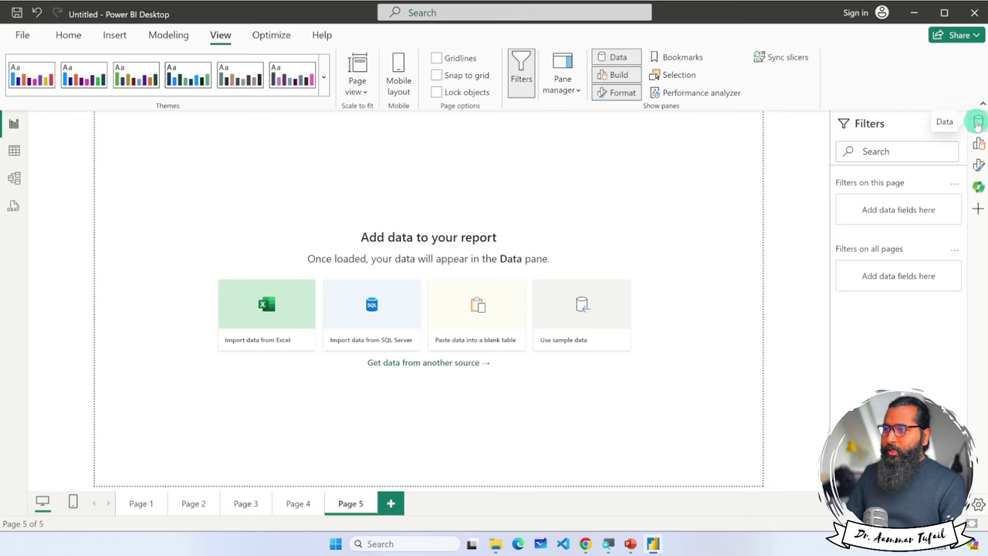
{"action": "left_click", "coordinate": [979, 124]}
{"action": "left_click", "coordinate": [978, 125]}
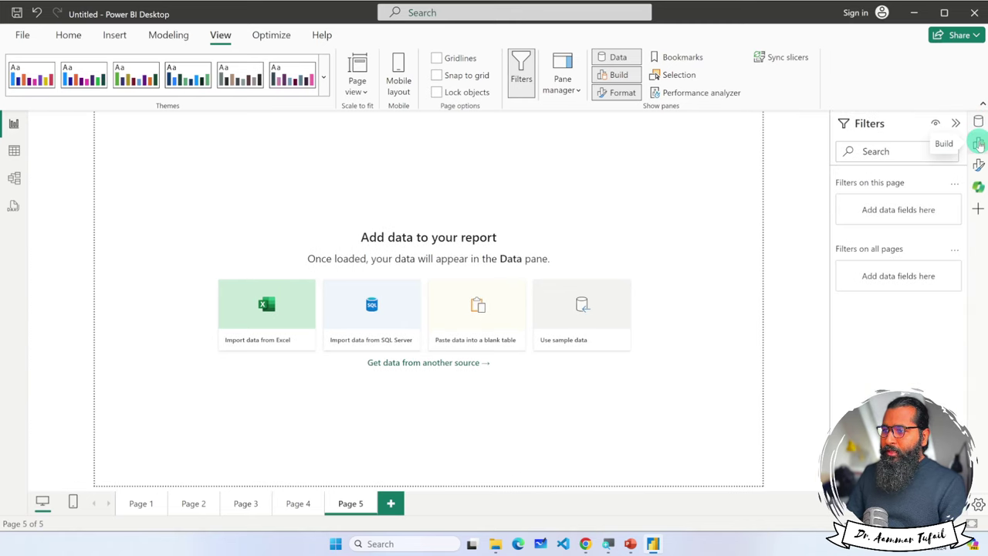
{"action": "left_click", "coordinate": [955, 124]}
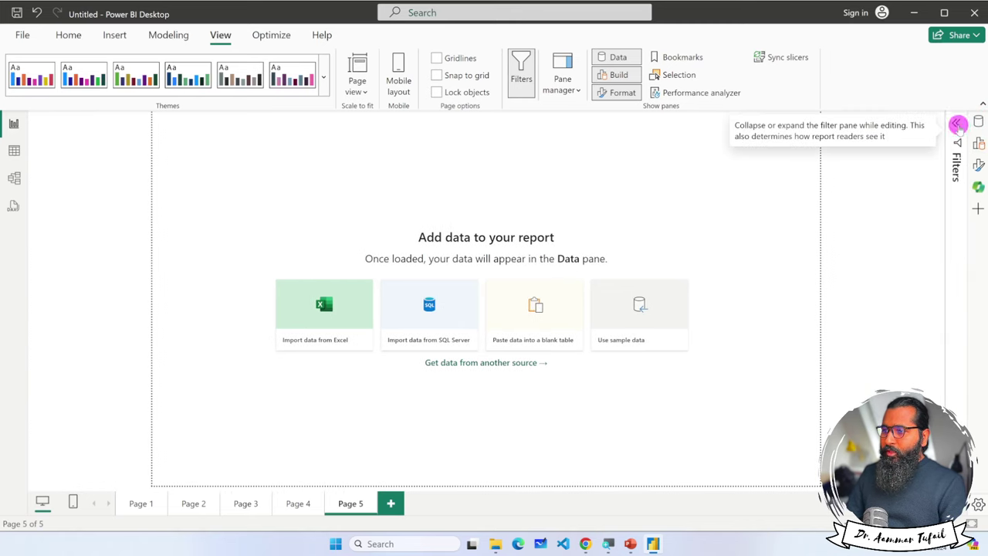
{"action": "left_click", "coordinate": [957, 124]}
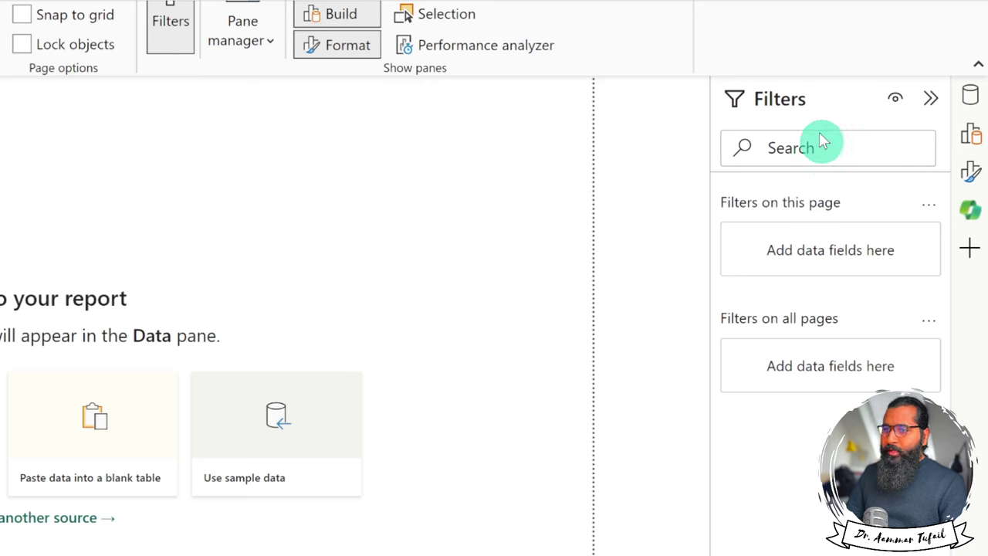
Show the Data pane next to the Filters pane, toggling it closed and open again
{"action": "left_click", "coordinate": [971, 96]}
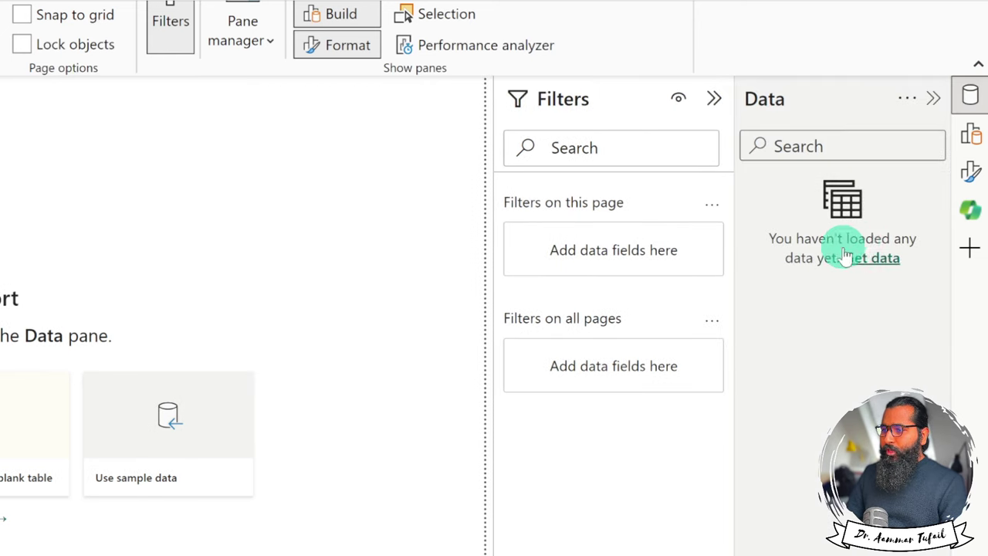
{"action": "left_click", "coordinate": [972, 97]}
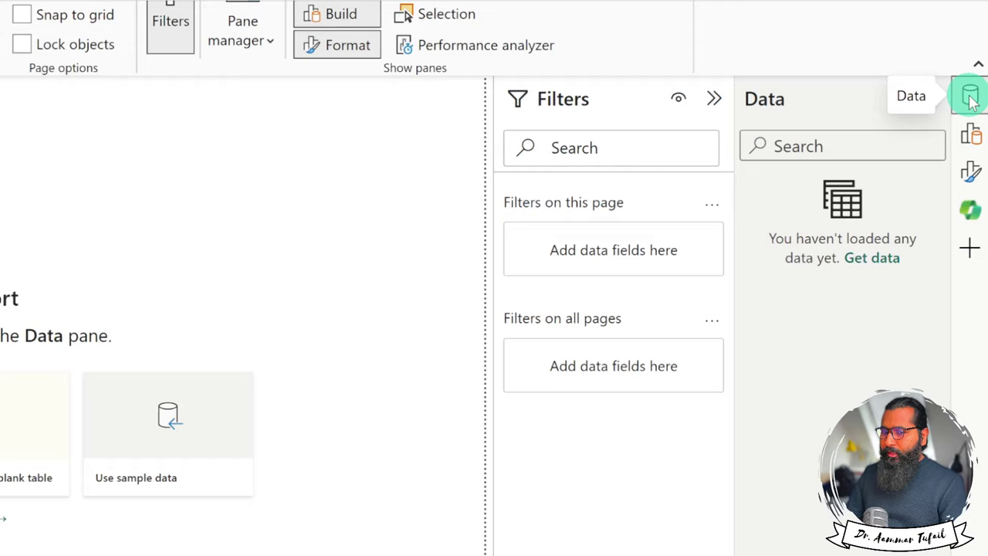
{"action": "left_click", "coordinate": [971, 98]}
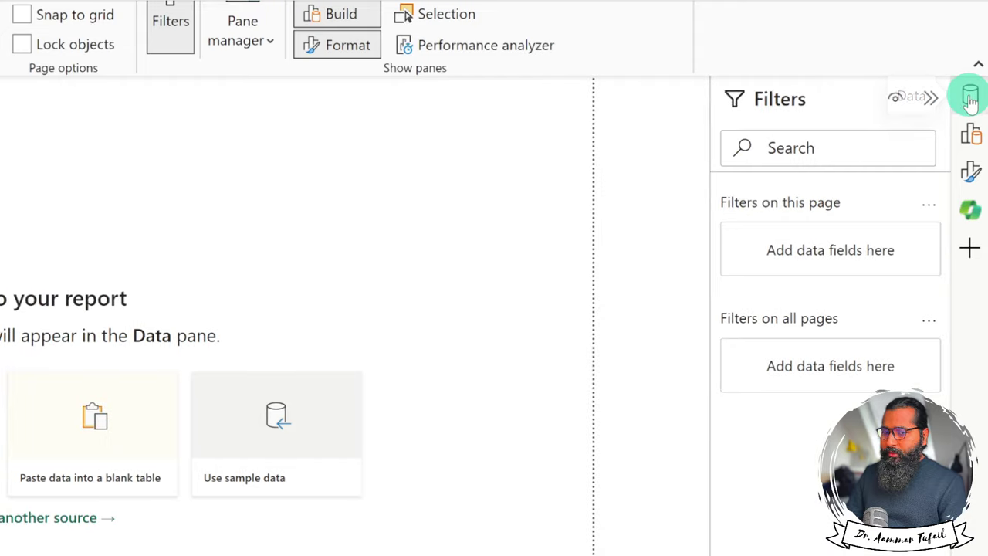
{"action": "left_click", "coordinate": [971, 98]}
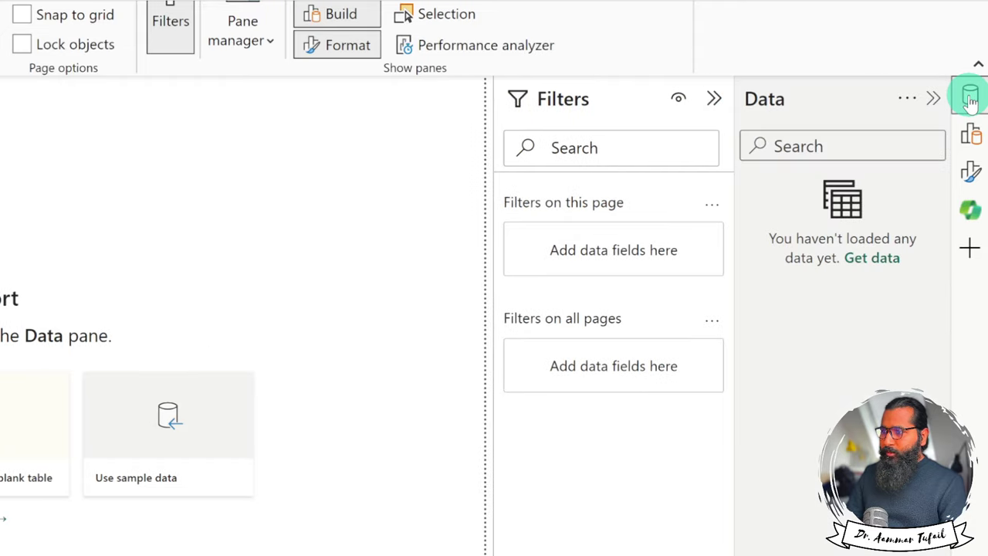
View the available visual types in the Build pane, including the Python visual, and close the pane
{"action": "left_click", "coordinate": [974, 141]}
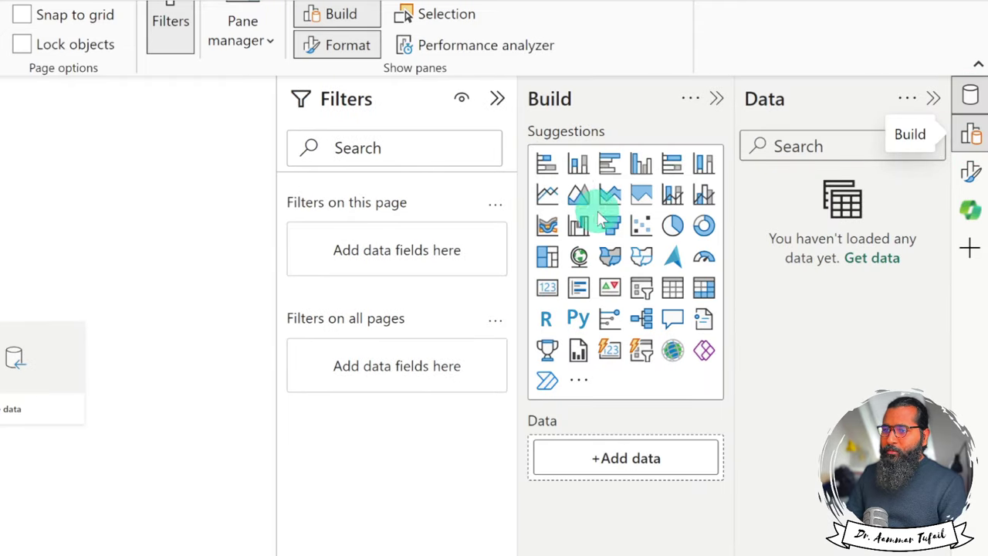
{"action": "left_click", "coordinate": [715, 99]}
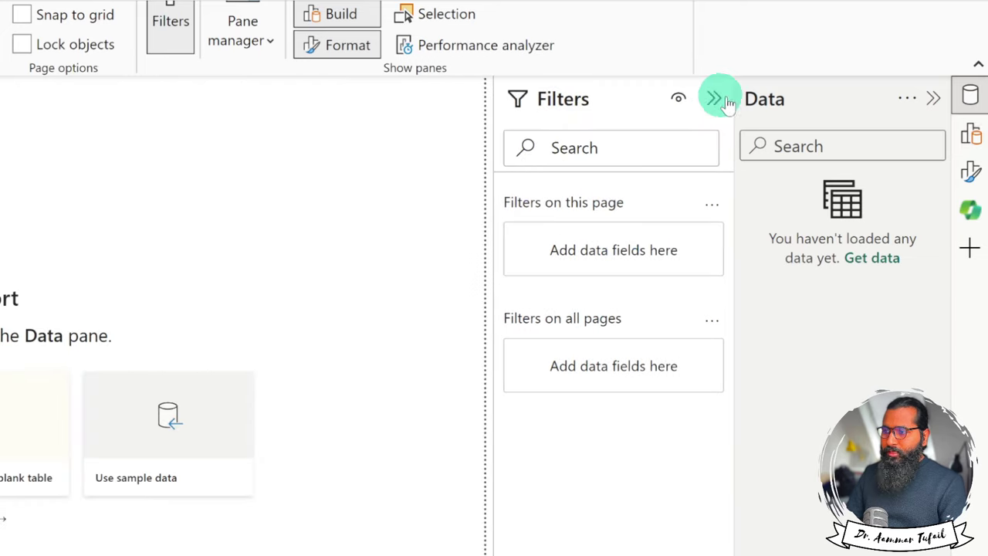
{"action": "left_click", "coordinate": [970, 132]}
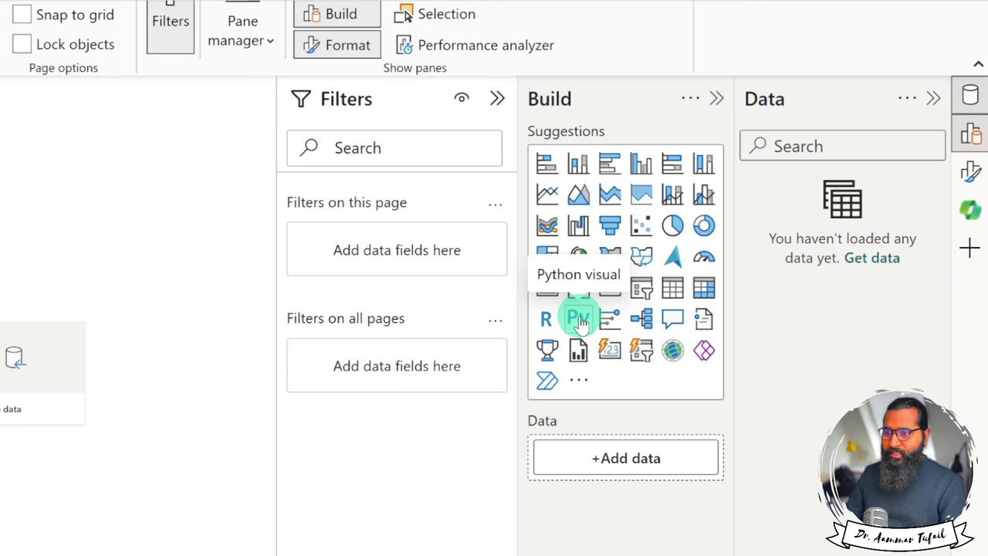
{"action": "left_click", "coordinate": [972, 135]}
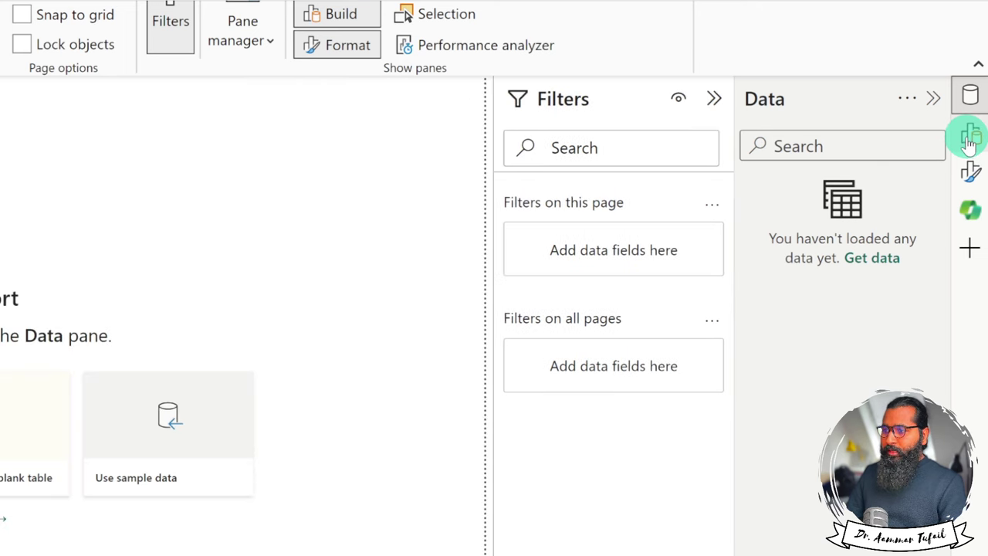
Open the Format pane and examine its Page information and Wallpaper sections, collapsing each one again
{"action": "left_click", "coordinate": [970, 175]}
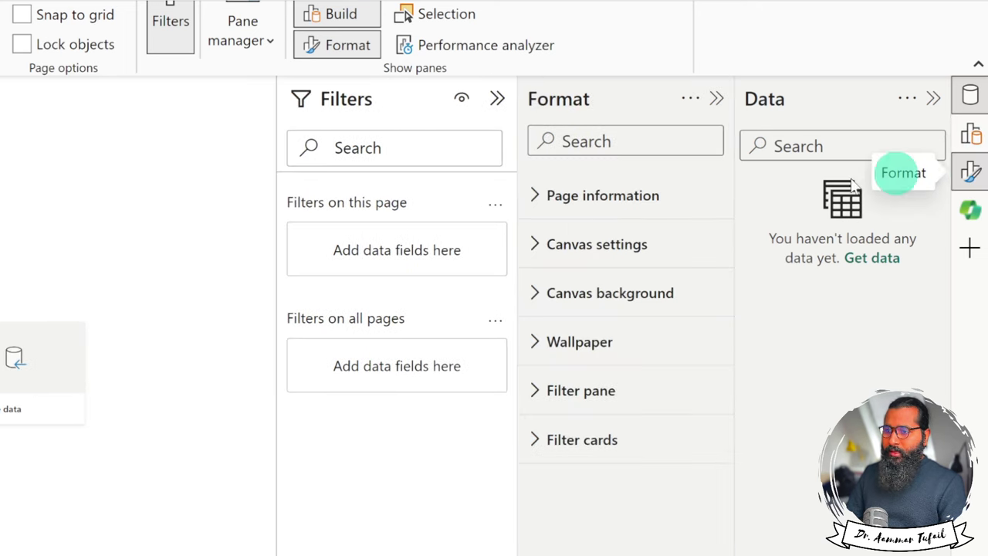
{"action": "left_click", "coordinate": [526, 204]}
{"action": "left_click", "coordinate": [536, 195]}
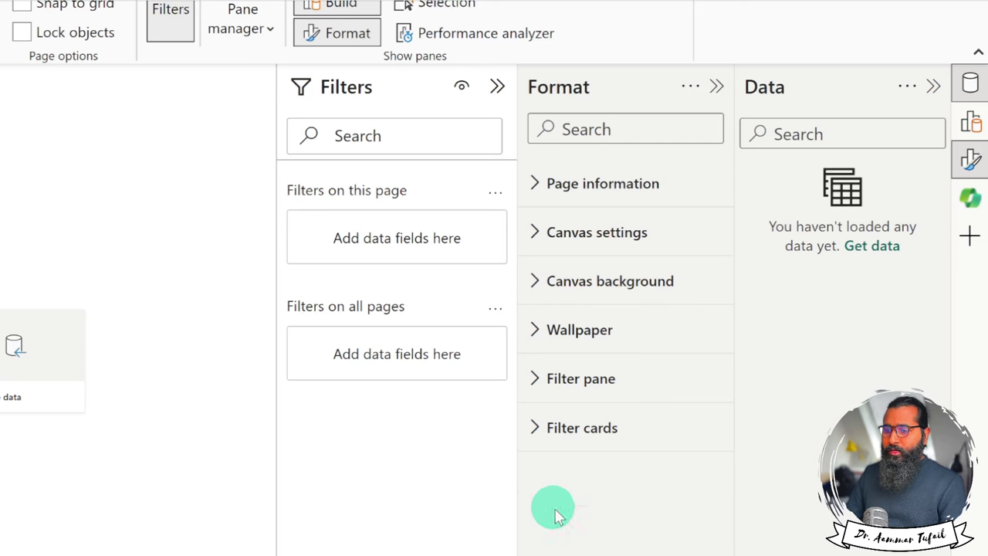
{"action": "left_click", "coordinate": [533, 334]}
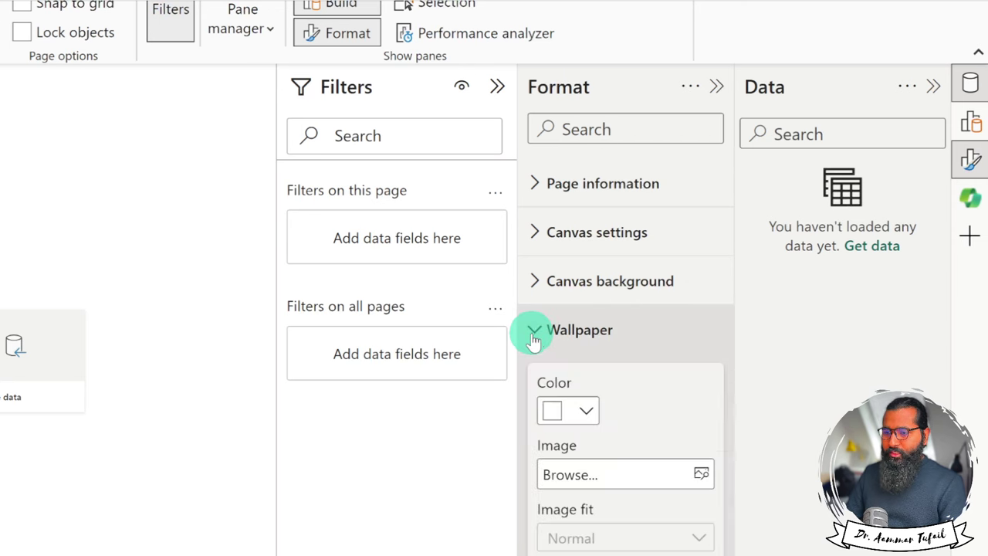
{"action": "left_click", "coordinate": [535, 336]}
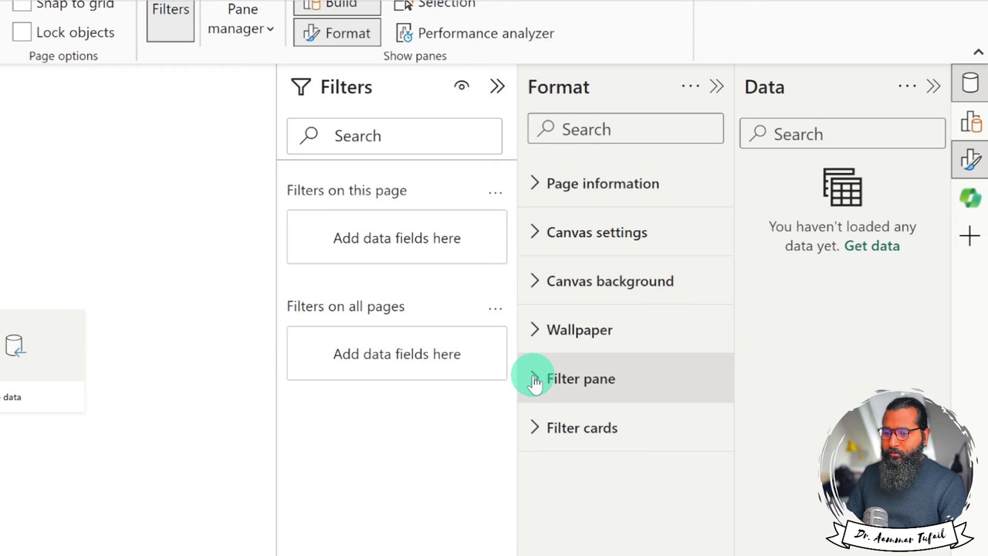
{"action": "left_click", "coordinate": [540, 185]}
{"action": "left_click", "coordinate": [539, 184]}
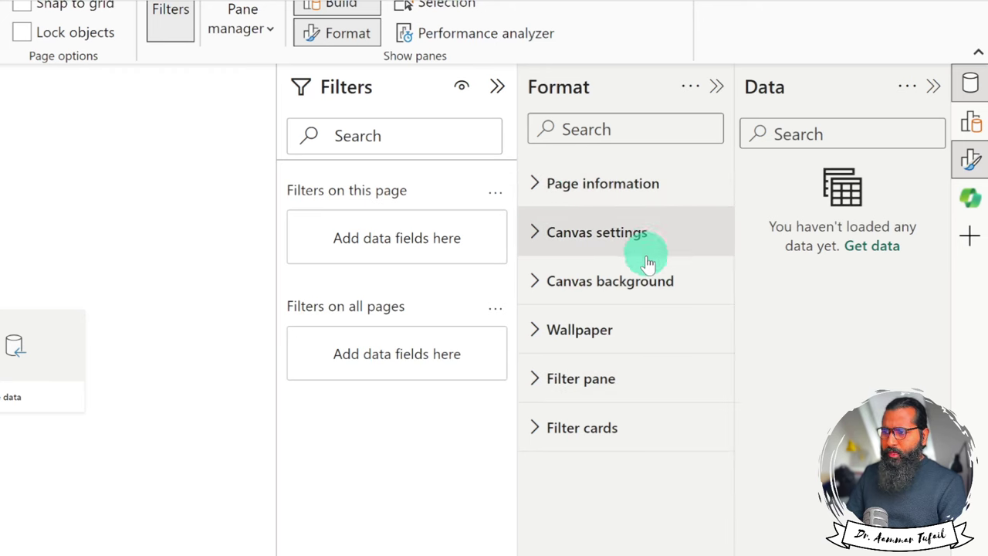
View the Copilot pane and its sign-in option, and close the pane
{"action": "left_click", "coordinate": [971, 202]}
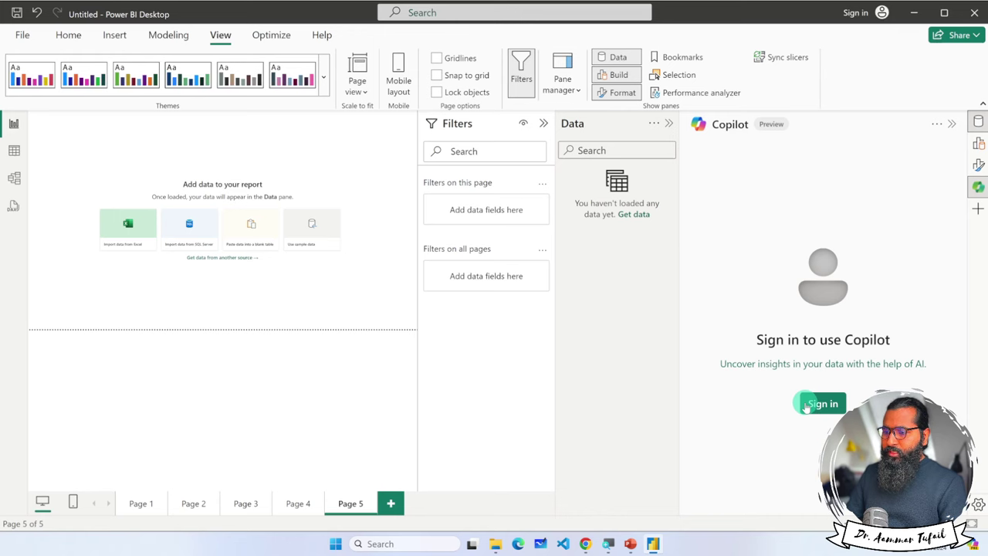
{"action": "left_click", "coordinate": [978, 186]}
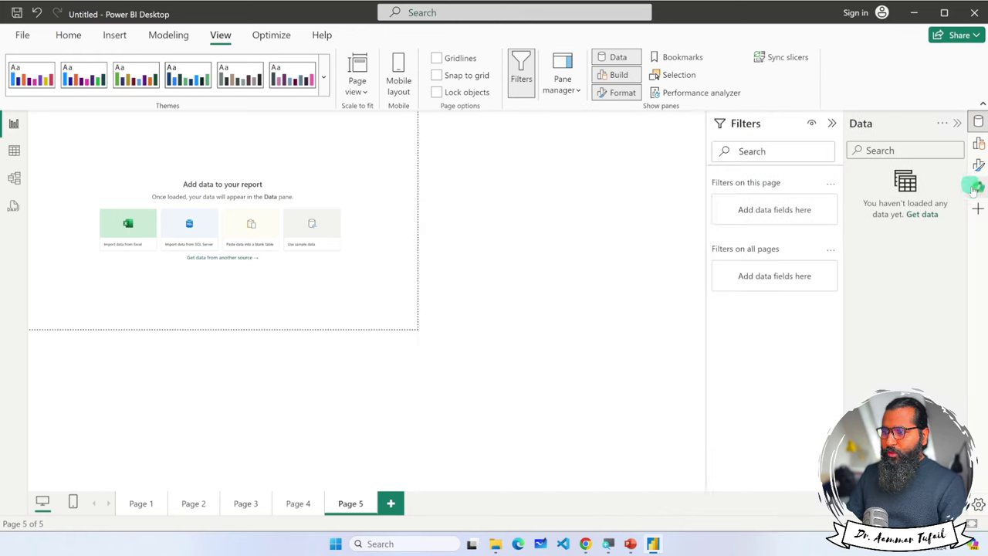
Add the Bookmarks, Selection, Performance analyzer and Sync slicers panes to the pane manager through the Customize settings
{"action": "left_click", "coordinate": [979, 210]}
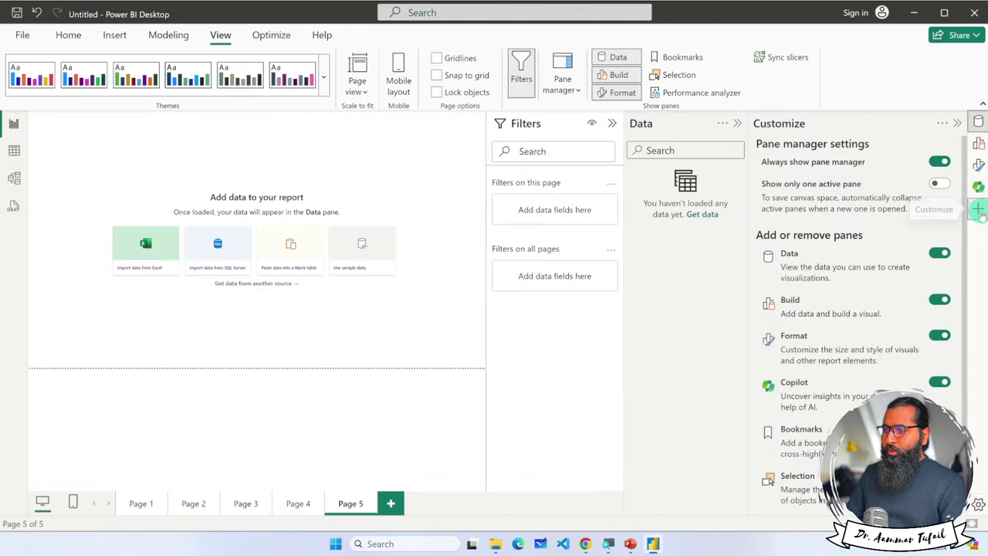
{"action": "scroll", "coordinate": [859, 282], "scroll_direction": "down", "scroll_amount": 1}
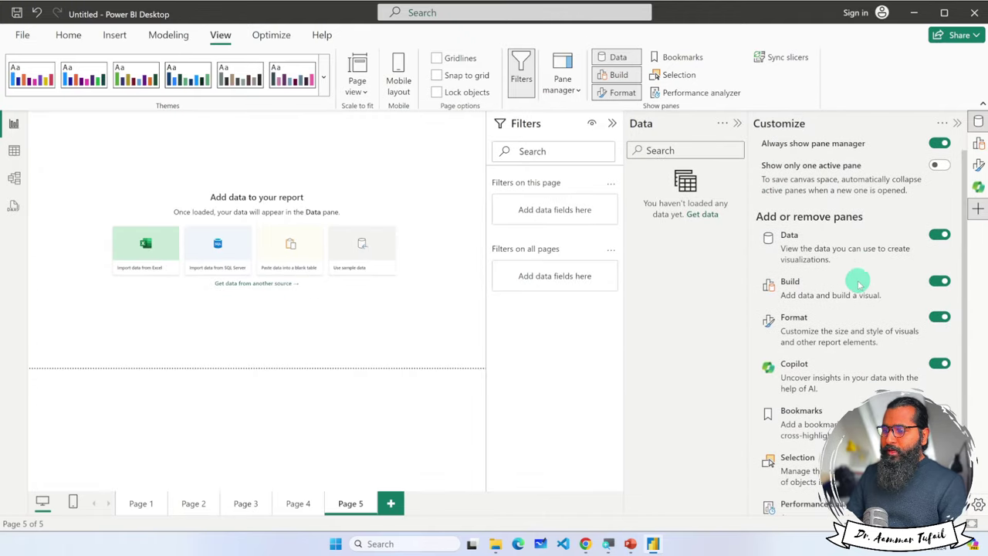
{"action": "left_click", "coordinate": [939, 410]}
{"action": "scroll", "coordinate": [940, 410], "scroll_direction": "down", "scroll_amount": 2}
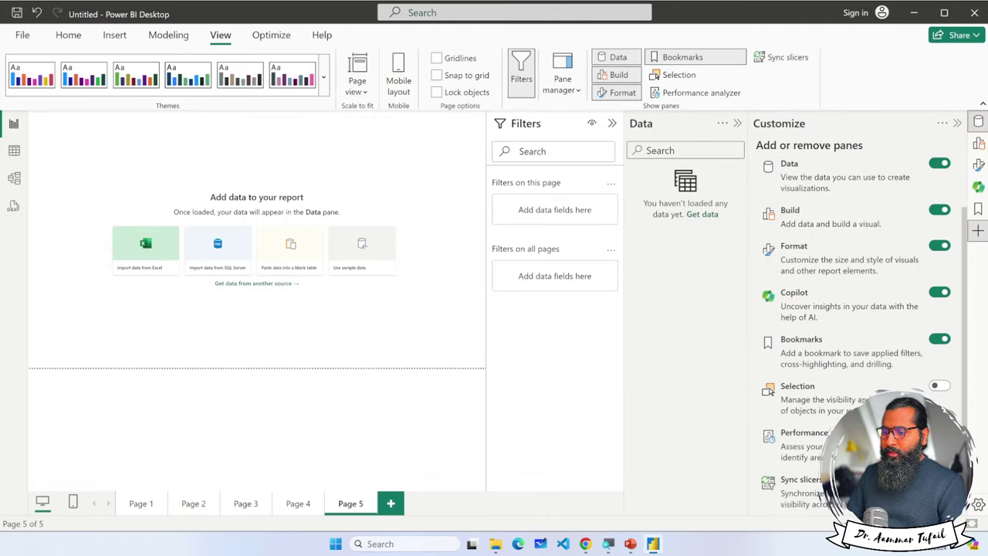
{"action": "left_click", "coordinate": [939, 388]}
{"action": "left_click", "coordinate": [939, 433]}
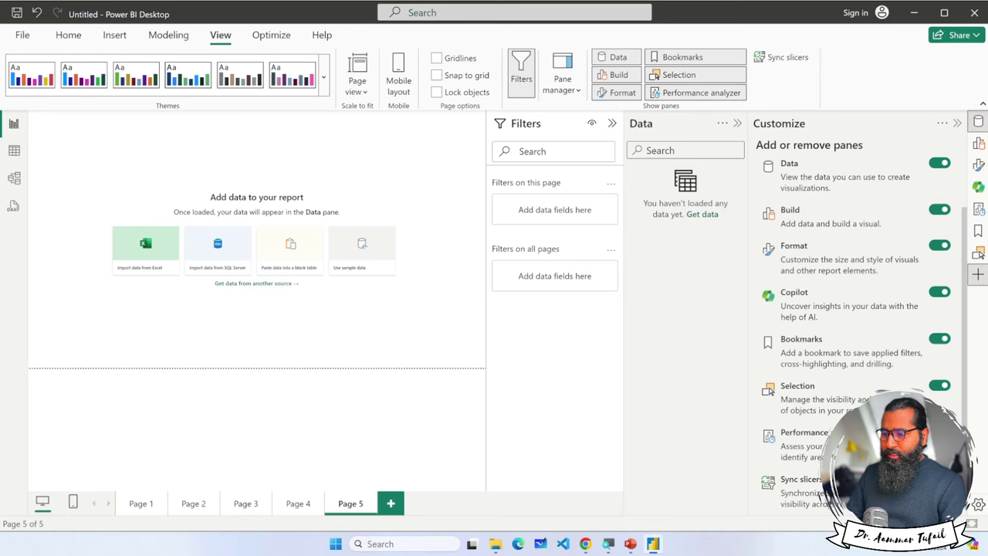
{"action": "scroll", "coordinate": [940, 432], "scroll_direction": "down", "scroll_amount": 1}
{"action": "left_click", "coordinate": [940, 473]}
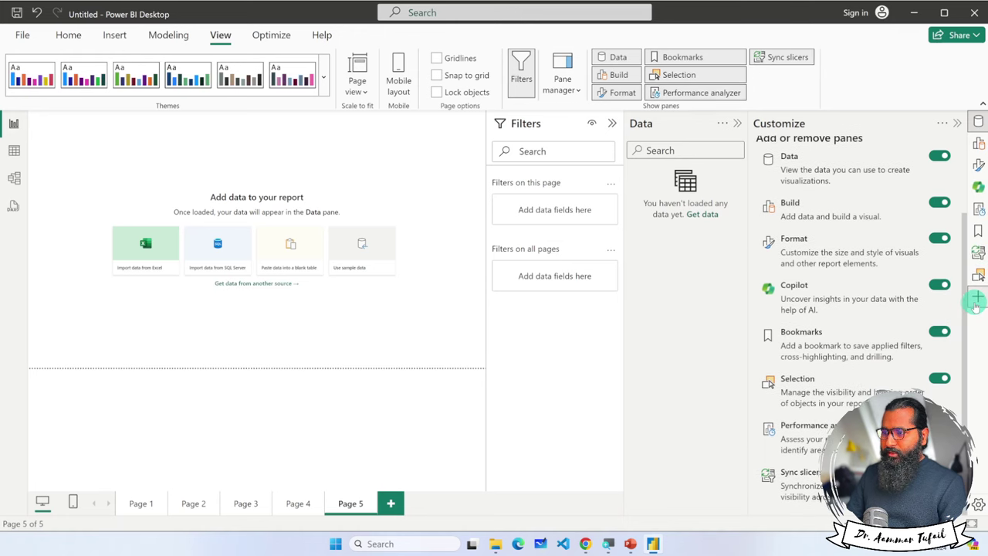
{"action": "left_click", "coordinate": [978, 298]}
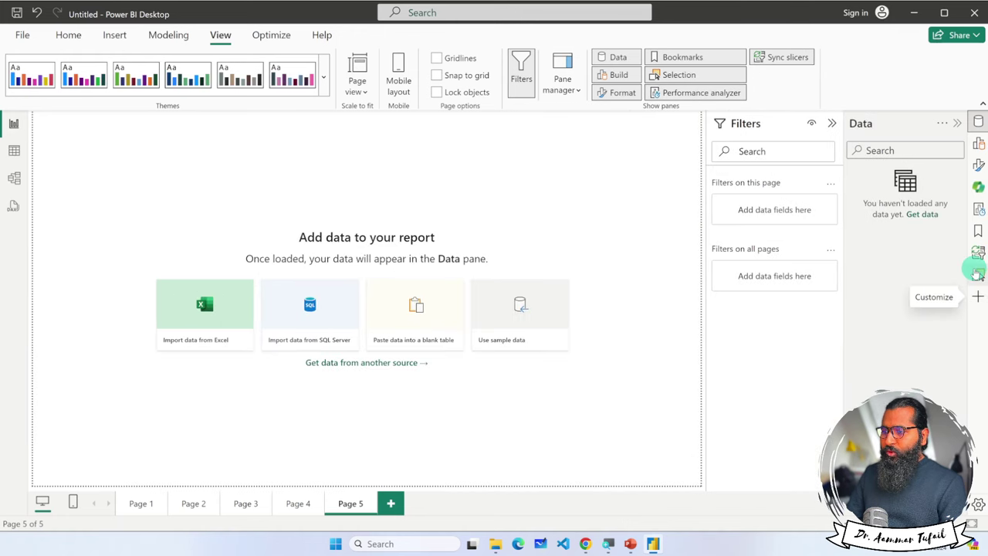
View the Sync slicers pane and the Selection pane one after the other, closing each again
{"action": "left_click", "coordinate": [978, 252]}
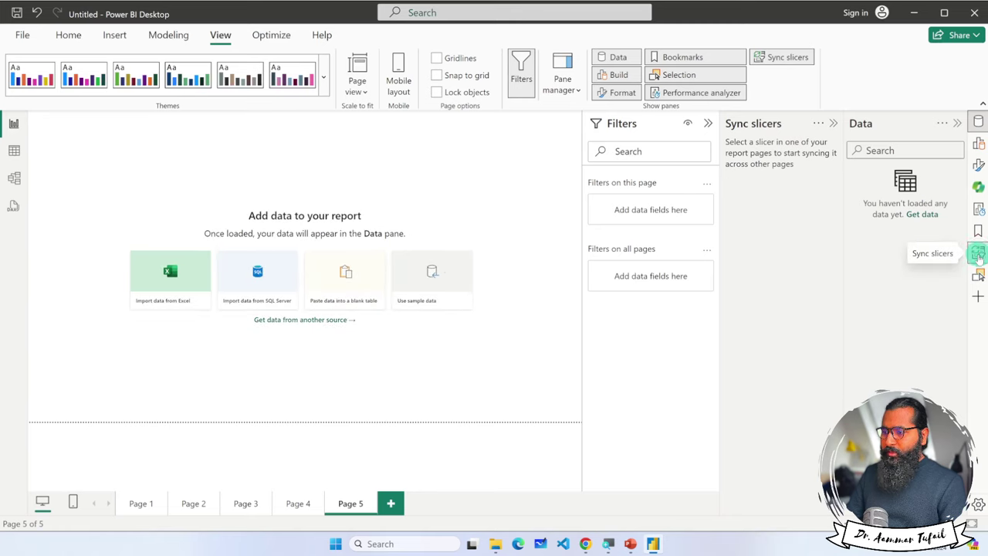
{"action": "left_click", "coordinate": [978, 256]}
{"action": "left_click", "coordinate": [978, 275]}
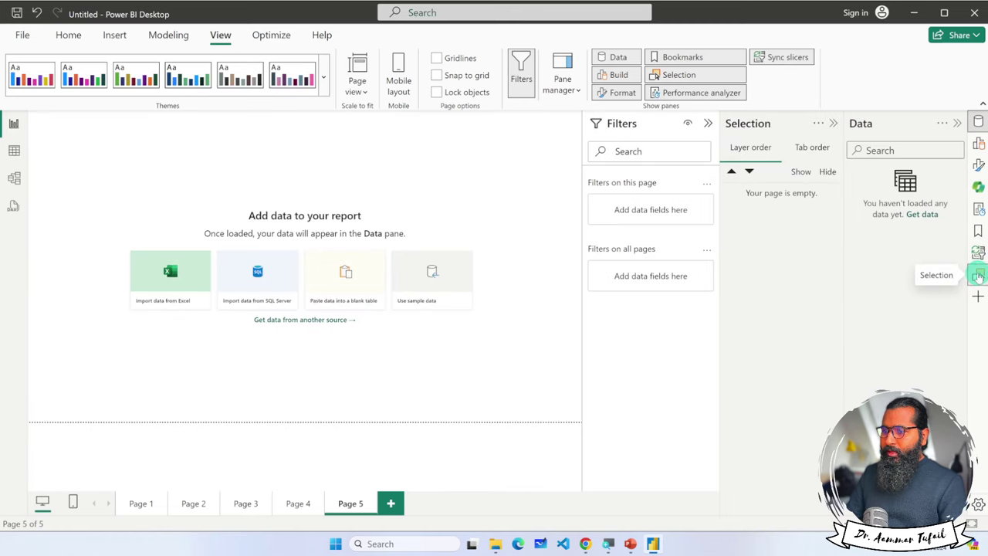
{"action": "left_click", "coordinate": [978, 276]}
Collapse the Data and Filters panes to free up space around the report canvas
{"action": "left_click", "coordinate": [958, 123]}
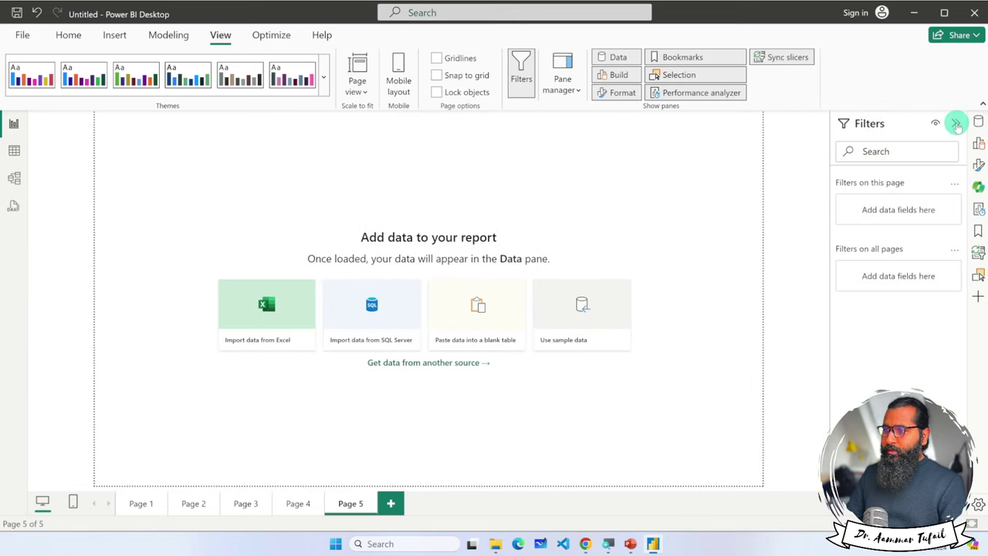
{"action": "left_click", "coordinate": [957, 123]}
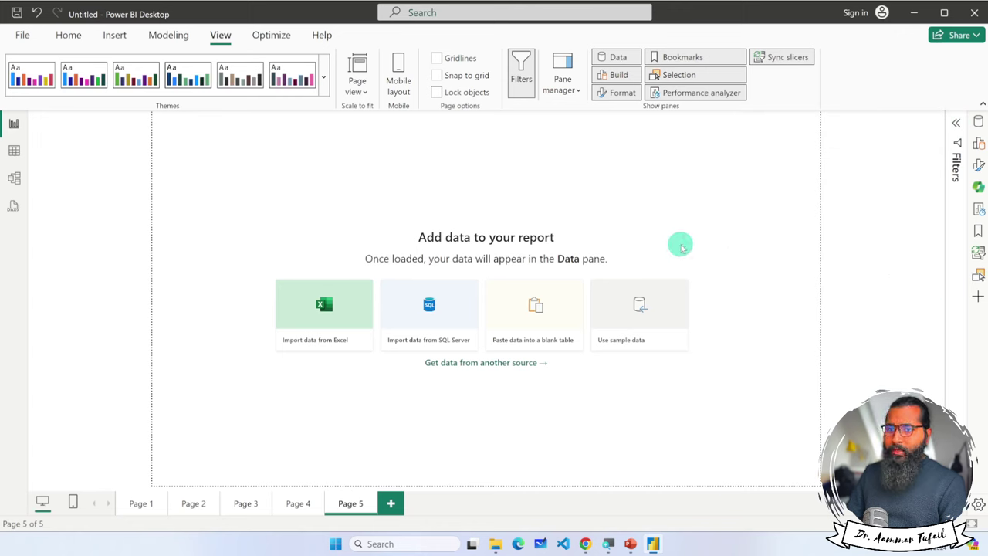
View the report's sharing options and open Manage Access
{"action": "left_click", "coordinate": [975, 38]}
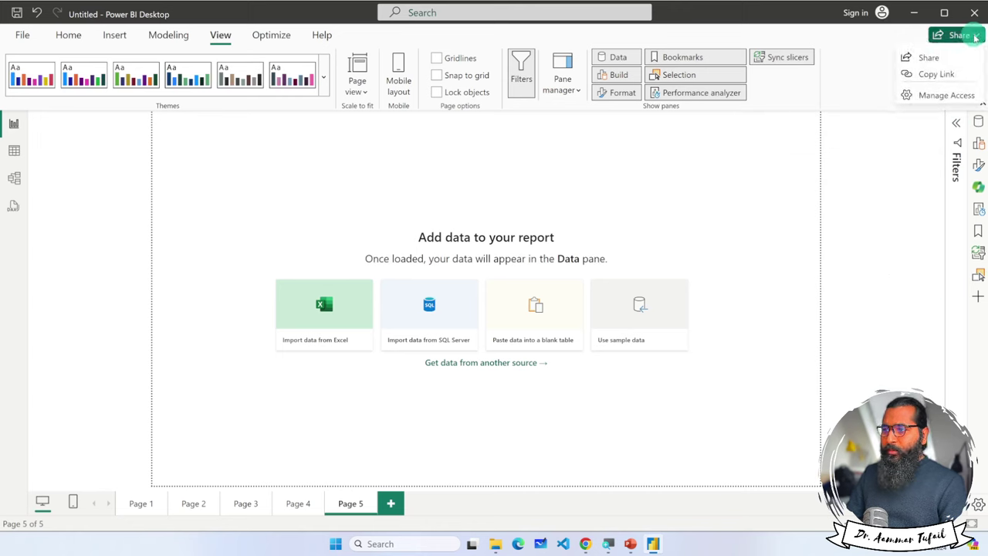
{"action": "left_click", "coordinate": [932, 94]}
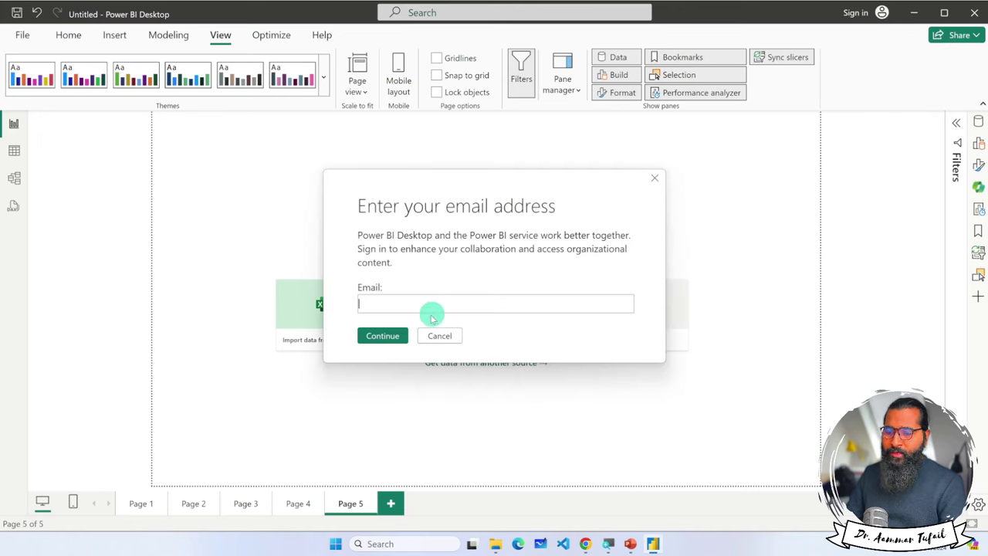